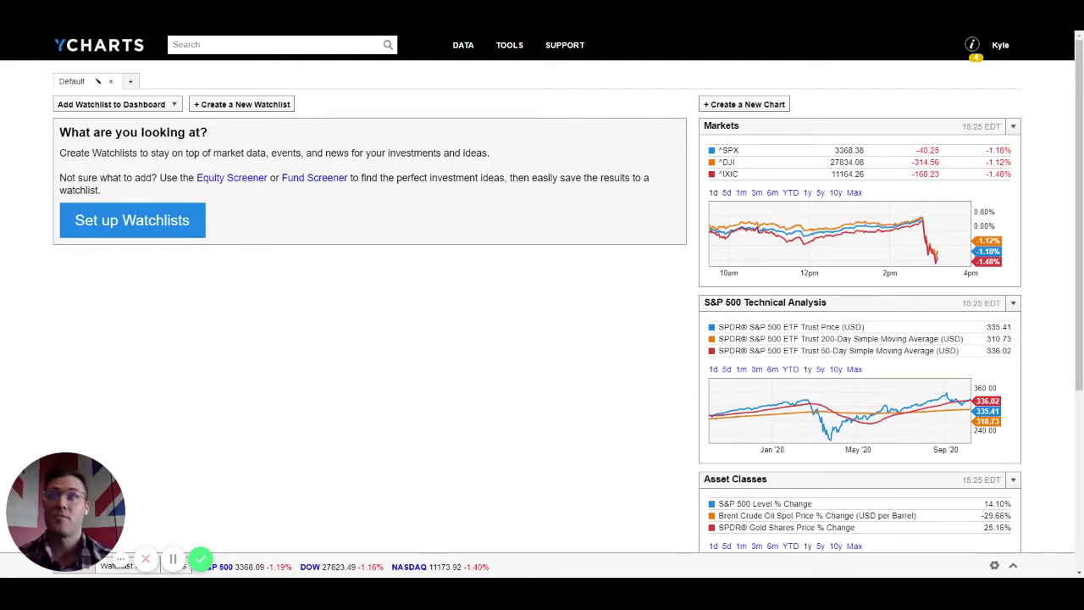
# Step: Rename the Default dashboard to Equity
pyautogui.click(97, 82)
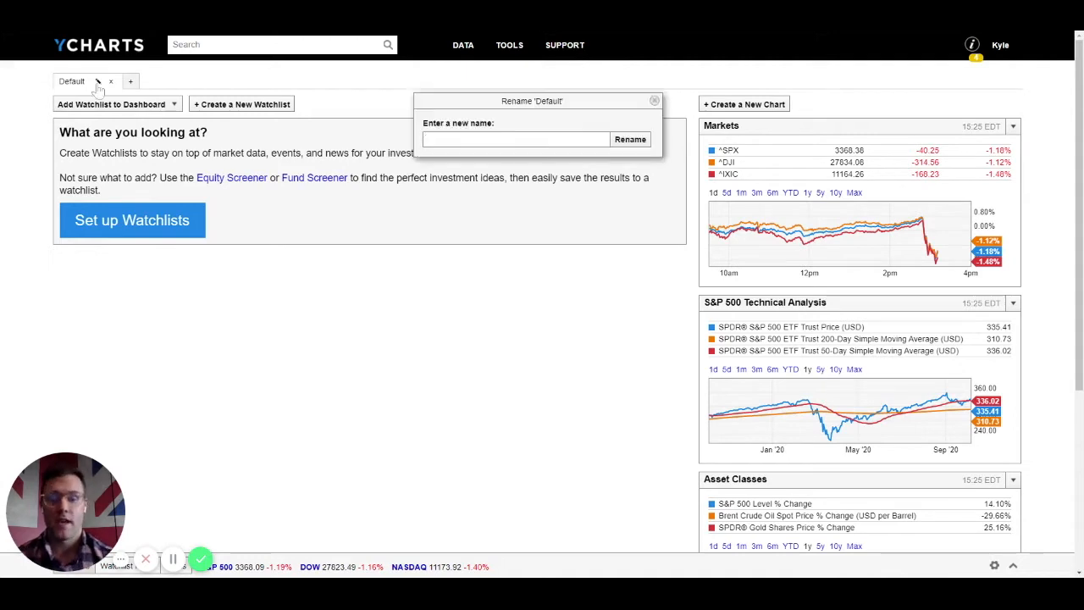
pyautogui.write('Equity')
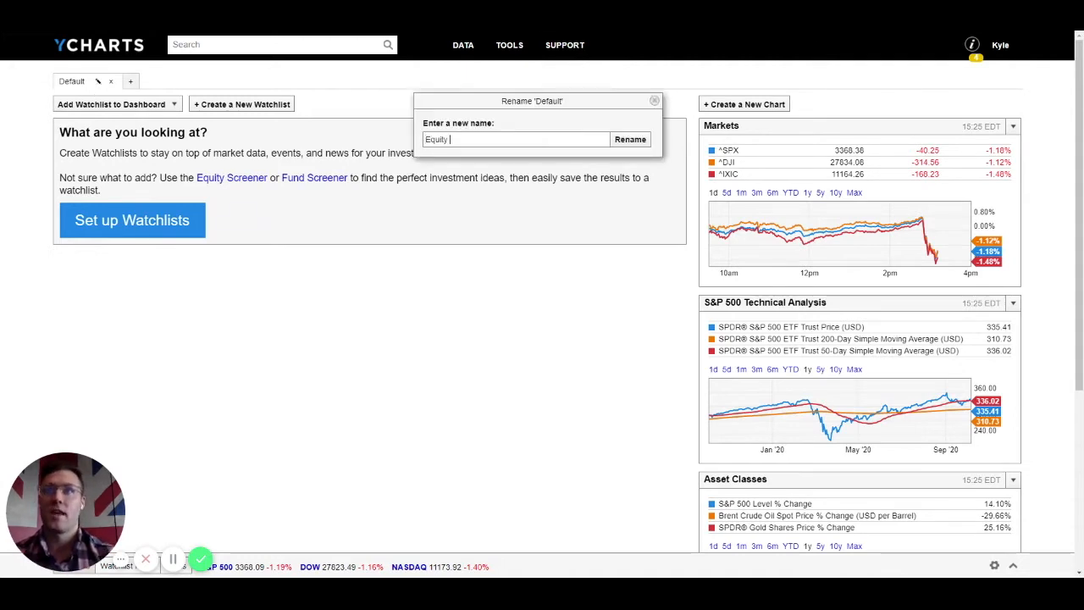
pyautogui.press('Return')
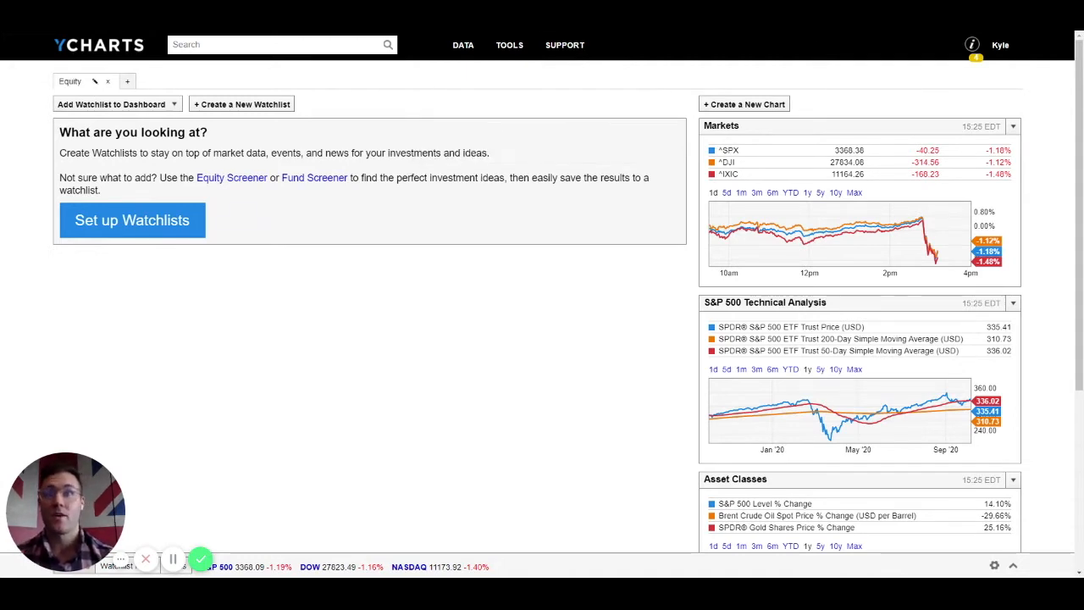
# Step: Create new Fixed Income and Econ Data dashboards, then return to Equity
pyautogui.click(127, 82)
pyautogui.write('Fixe')
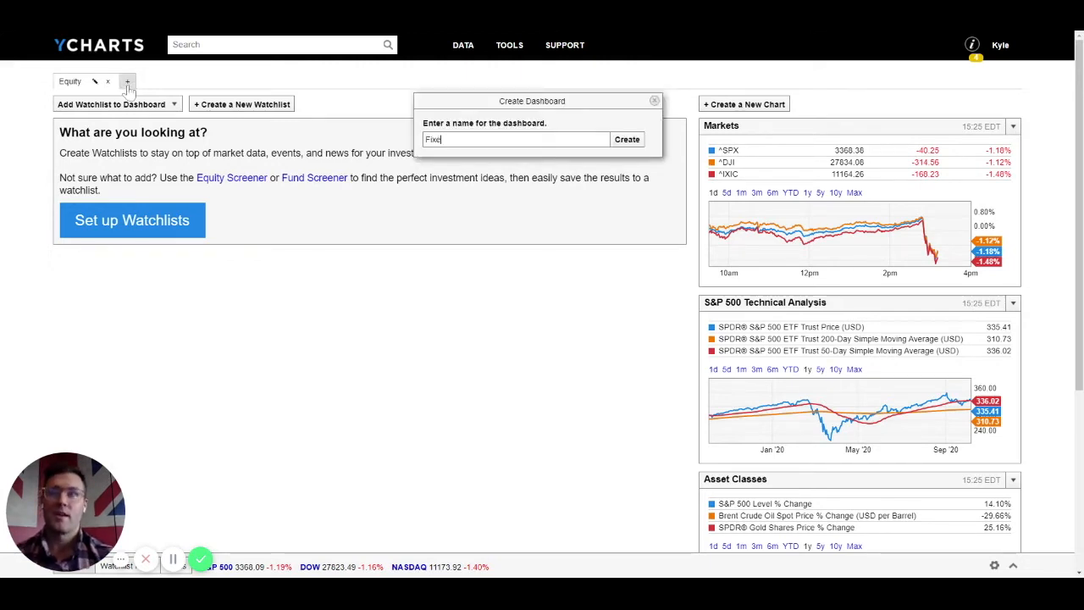
pyautogui.write('d Income')
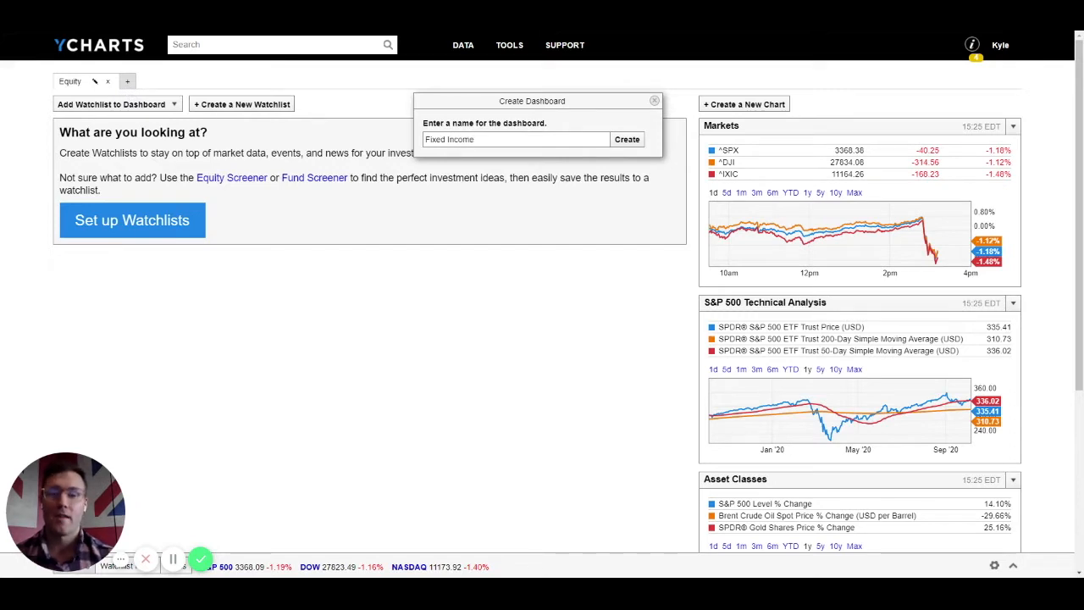
pyautogui.press('Return')
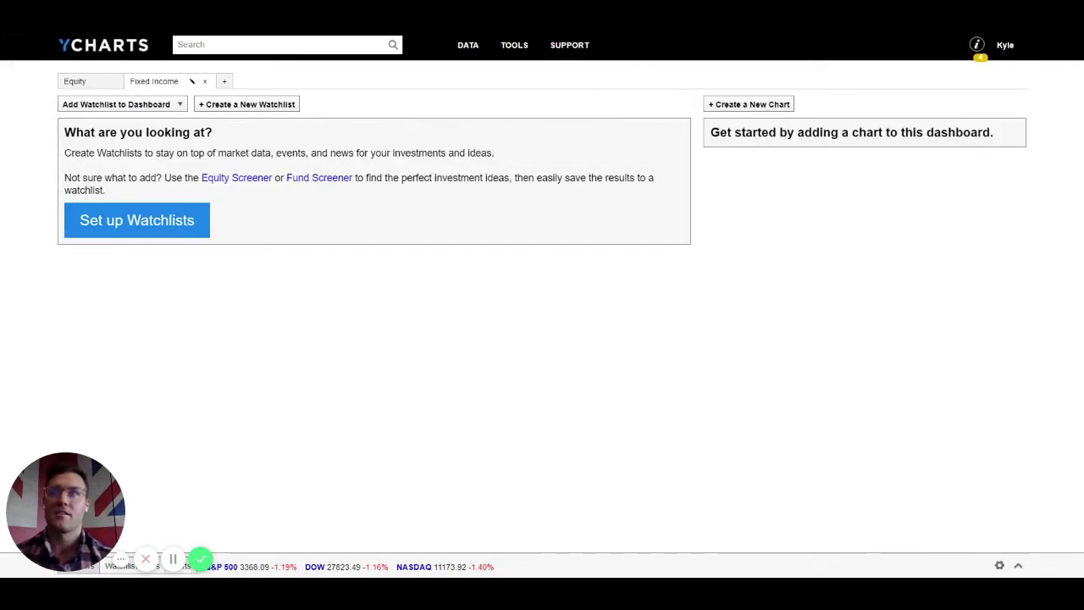
pyautogui.click(224, 82)
pyautogui.write('Econ Data')
pyautogui.press('Return')
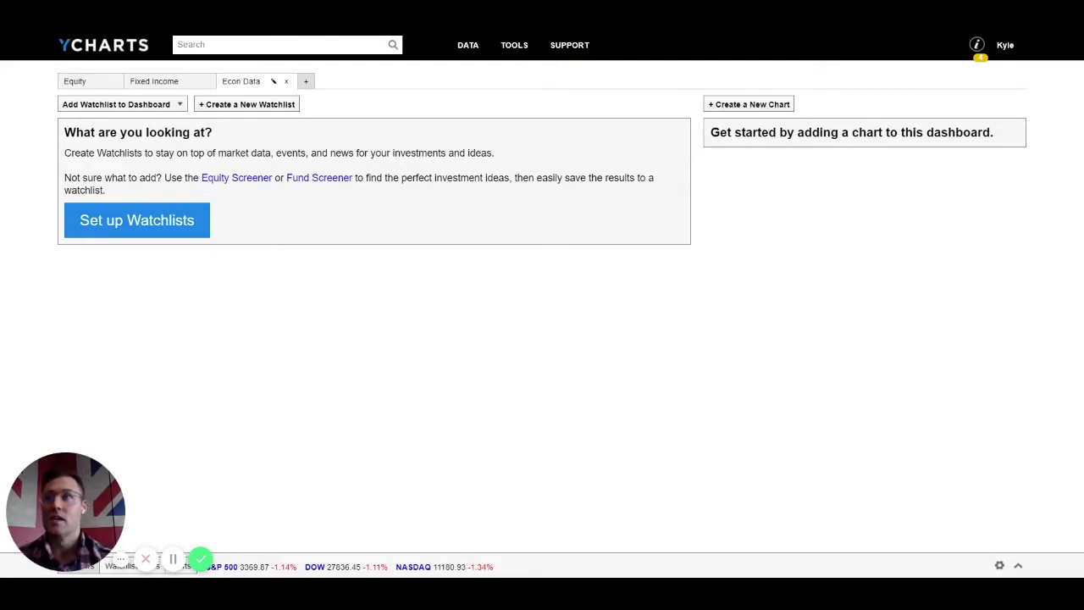
pyautogui.click(81, 82)
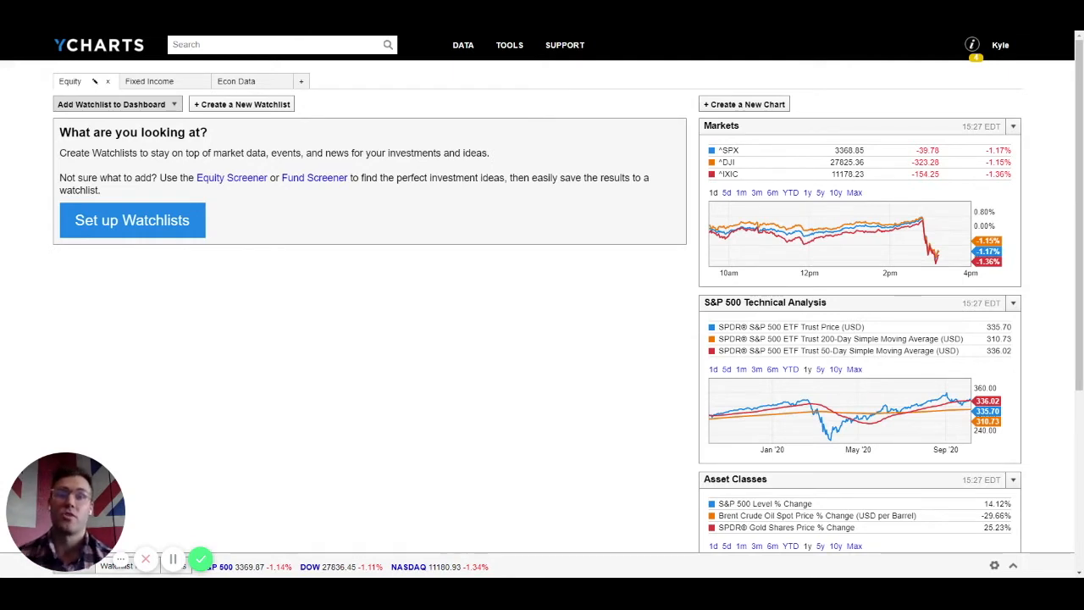
# Step: Add the Equity Stylebox ETFs (Russell) fund watchlist, sorted by % Chg in reverse order
pyautogui.click(111, 104)
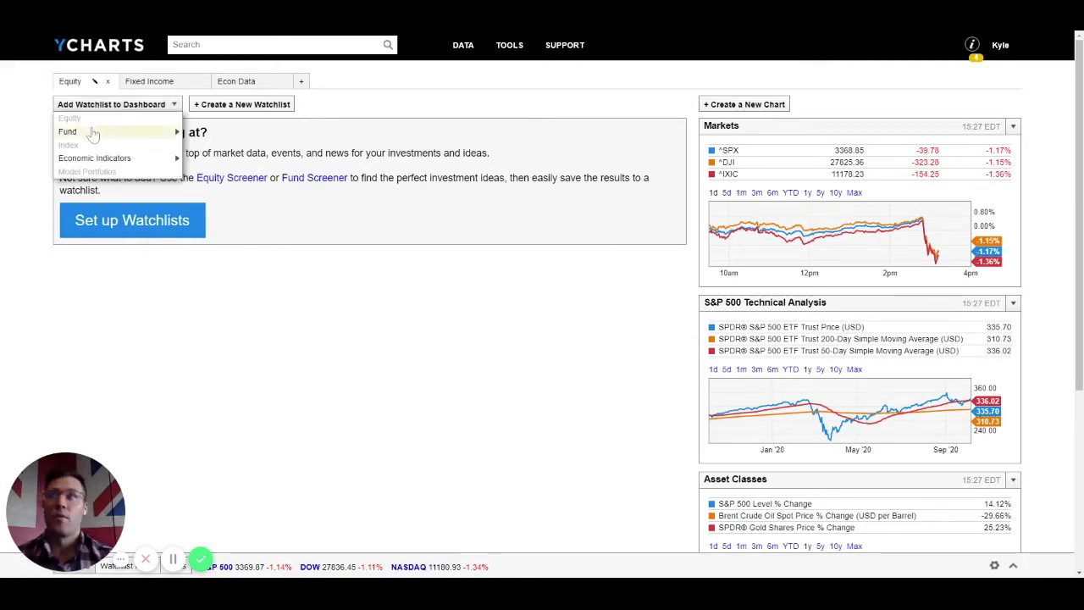
pyautogui.click(85, 138)
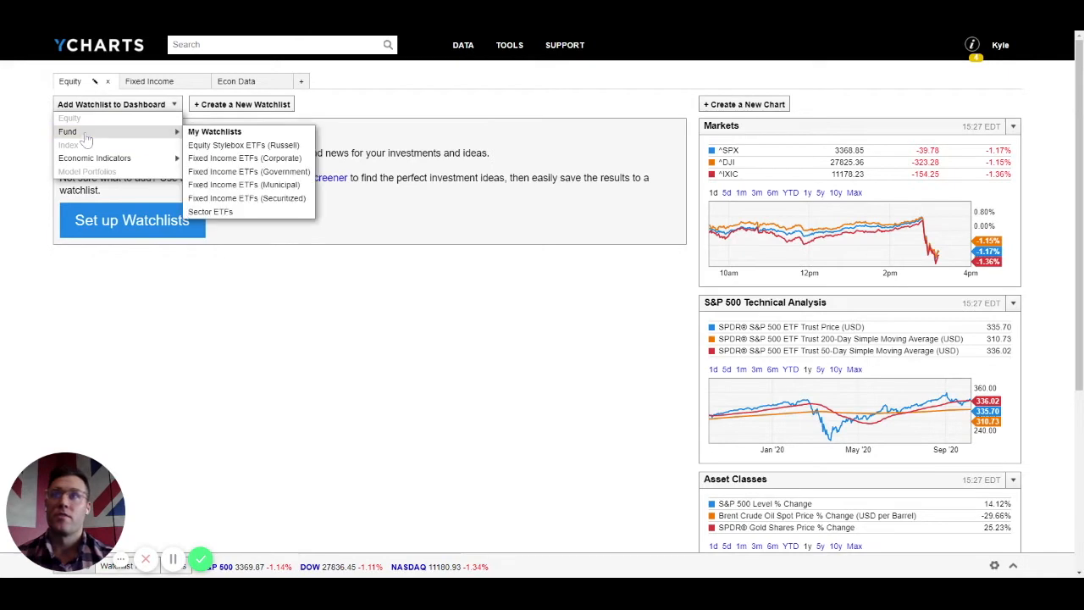
pyautogui.click(205, 146)
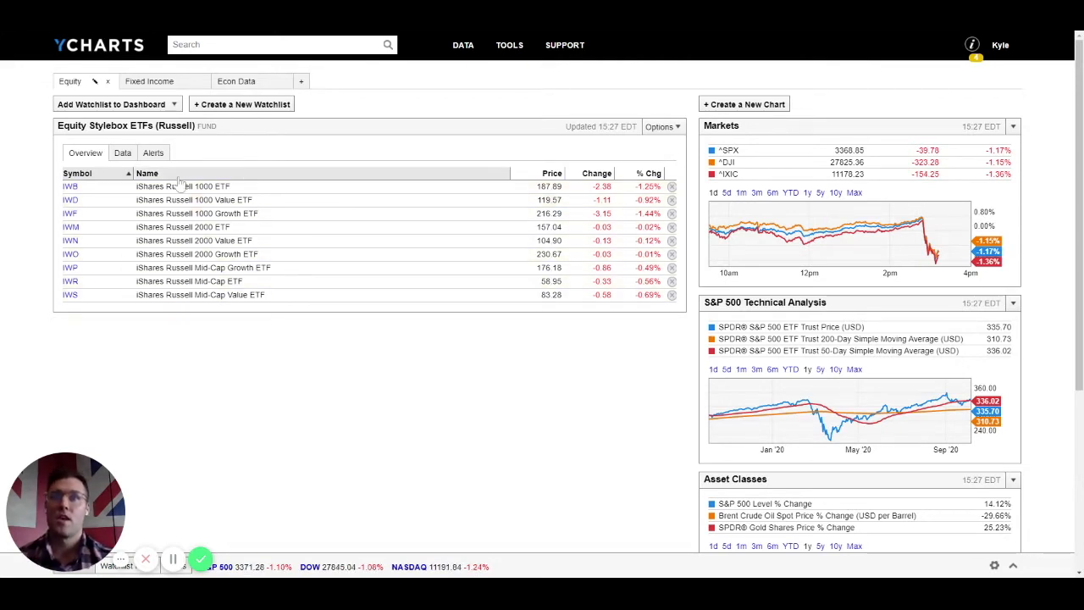
pyautogui.click(635, 173)
pyautogui.click(633, 173)
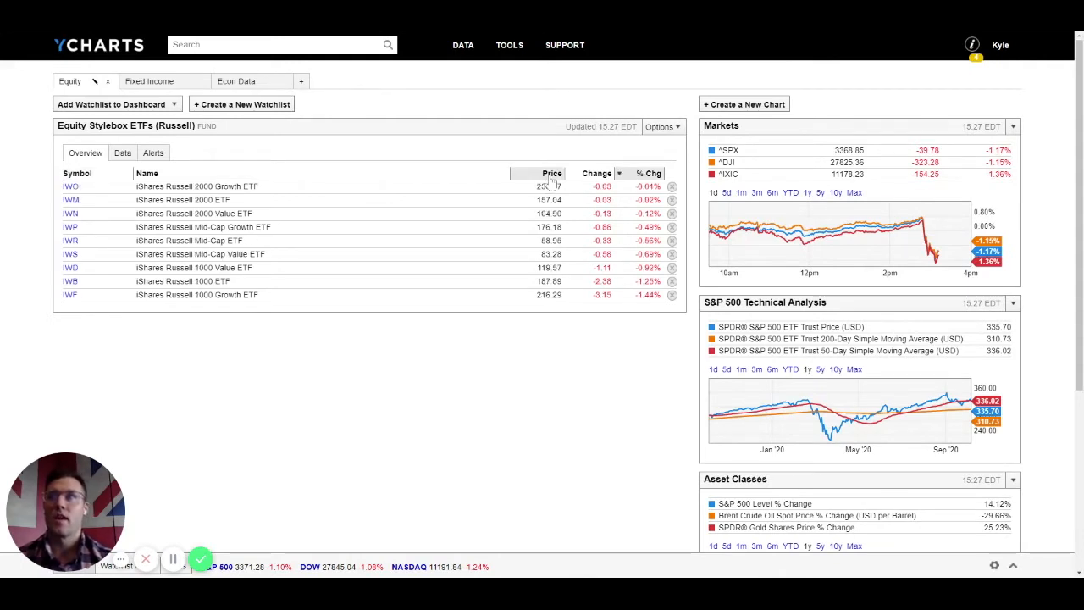
# Step: Add the Sector ETFs fund watchlist to the Equity dashboard
pyautogui.click(110, 106)
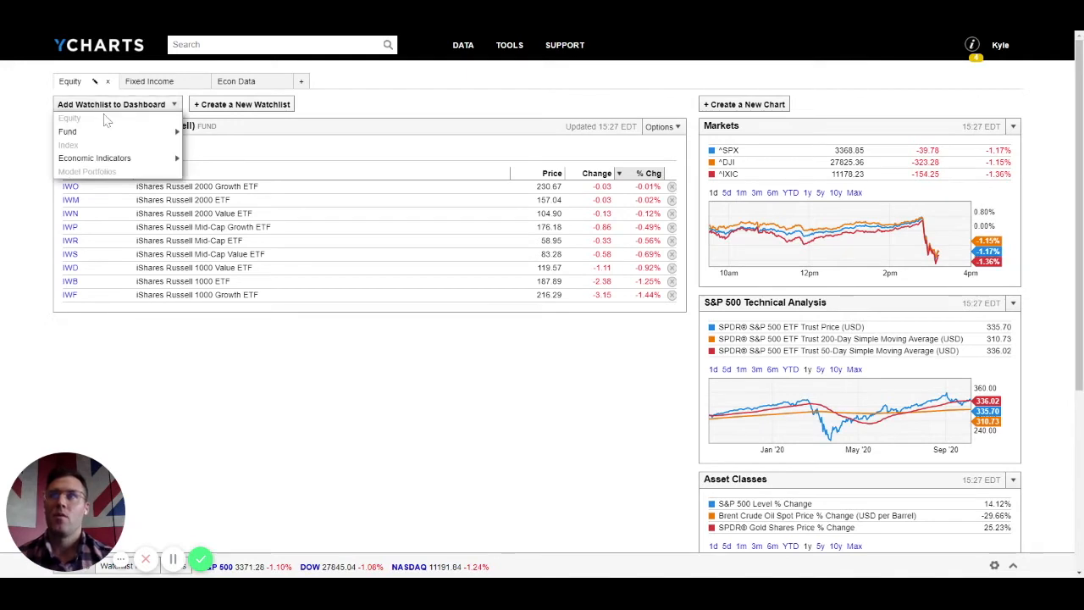
pyautogui.moveTo(74, 136)
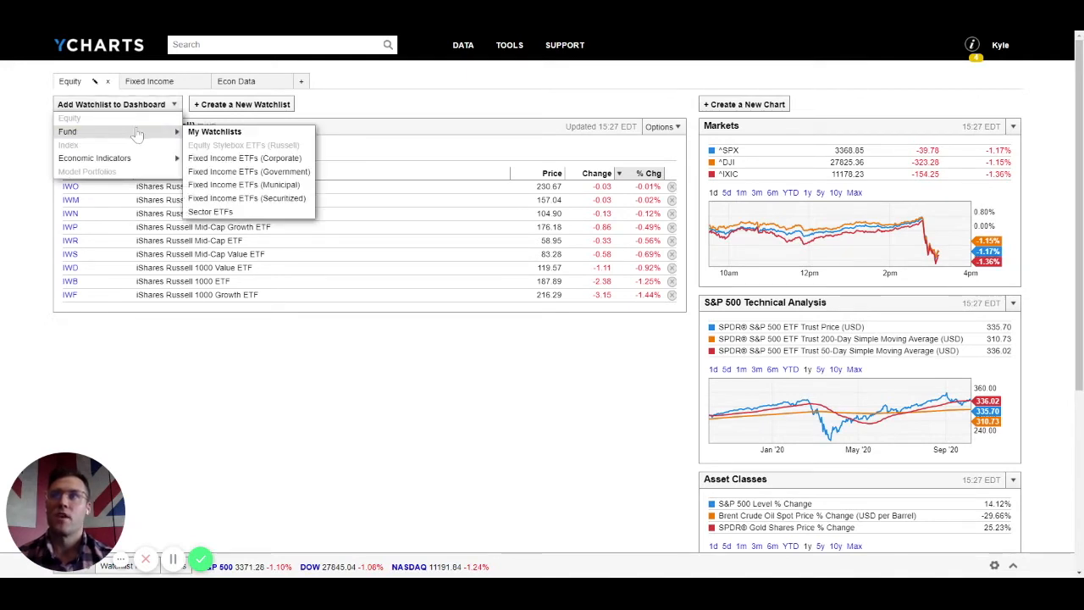
pyautogui.click(203, 213)
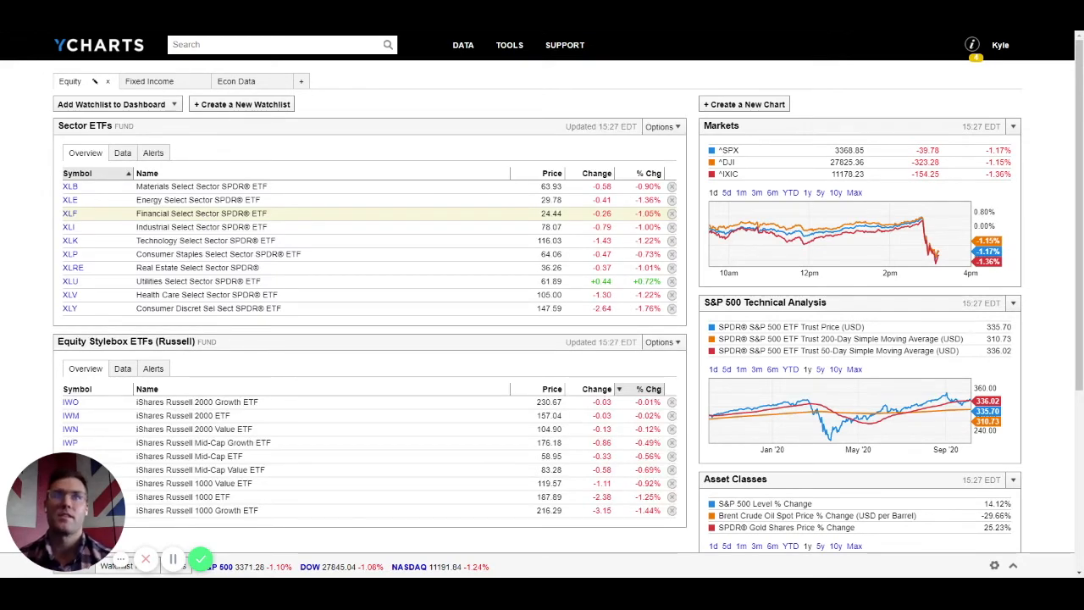
# Step: Rank Sector ETFs by % Chg, then by Year to Date Total Returns, and open Fixed Income
pyautogui.click(648, 173)
pyautogui.click(647, 174)
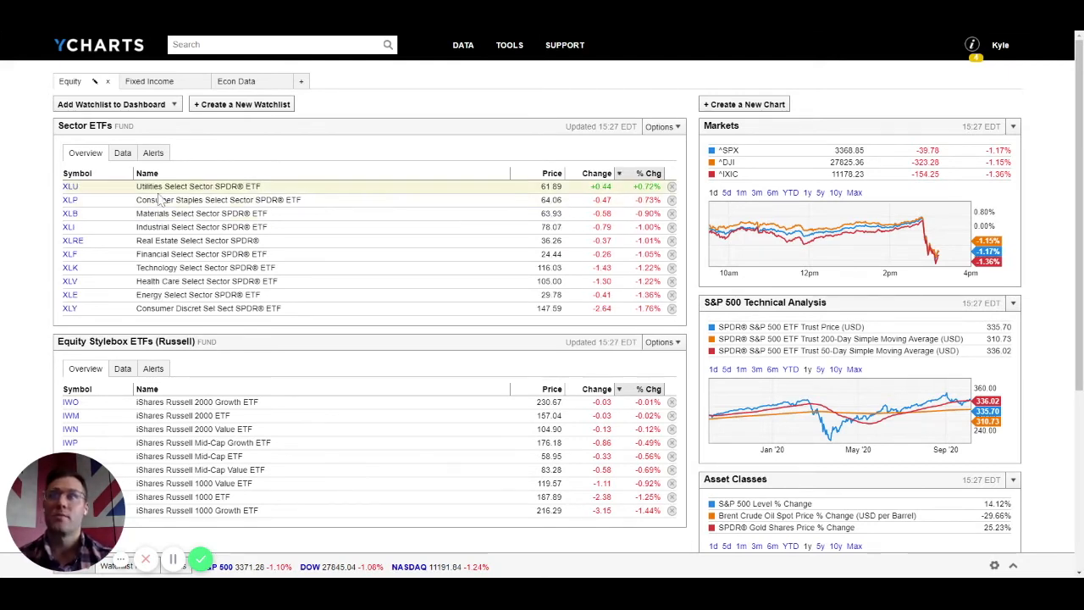
pyautogui.click(122, 156)
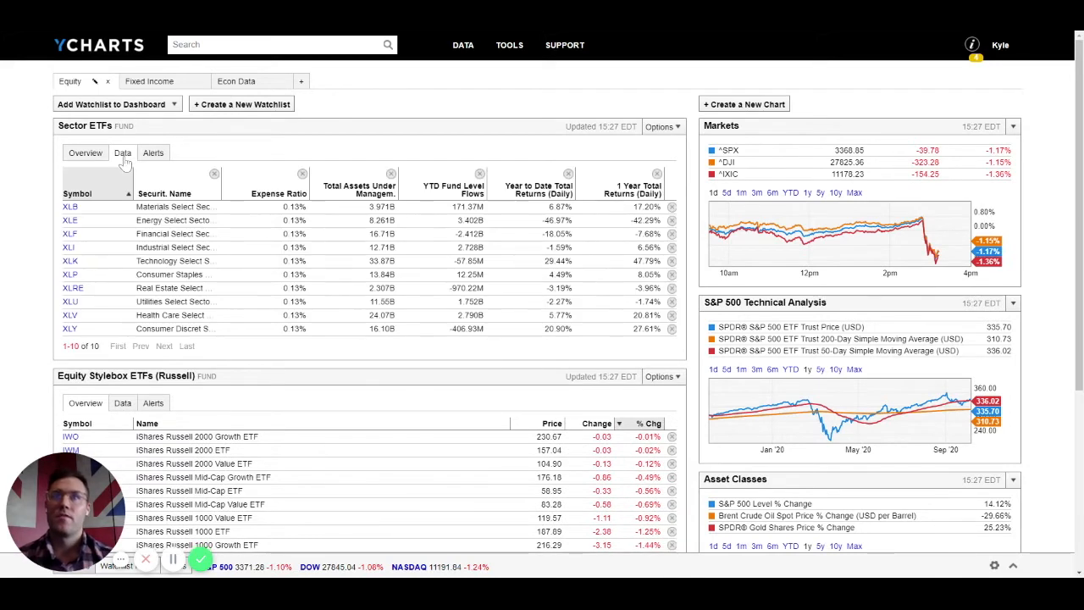
pyautogui.click(546, 191)
pyautogui.click(546, 191)
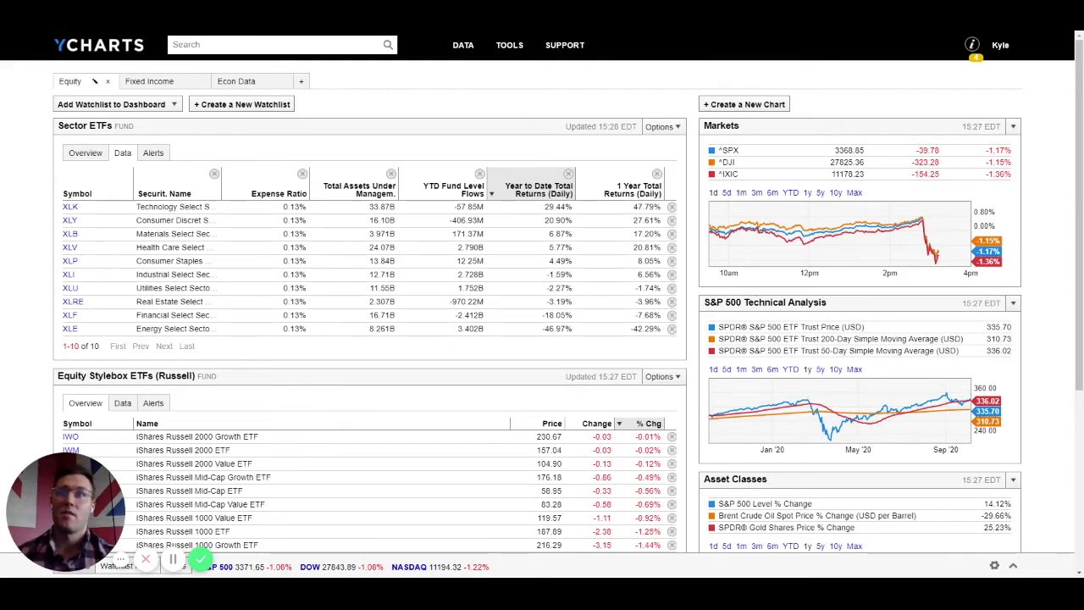
pyautogui.click(136, 83)
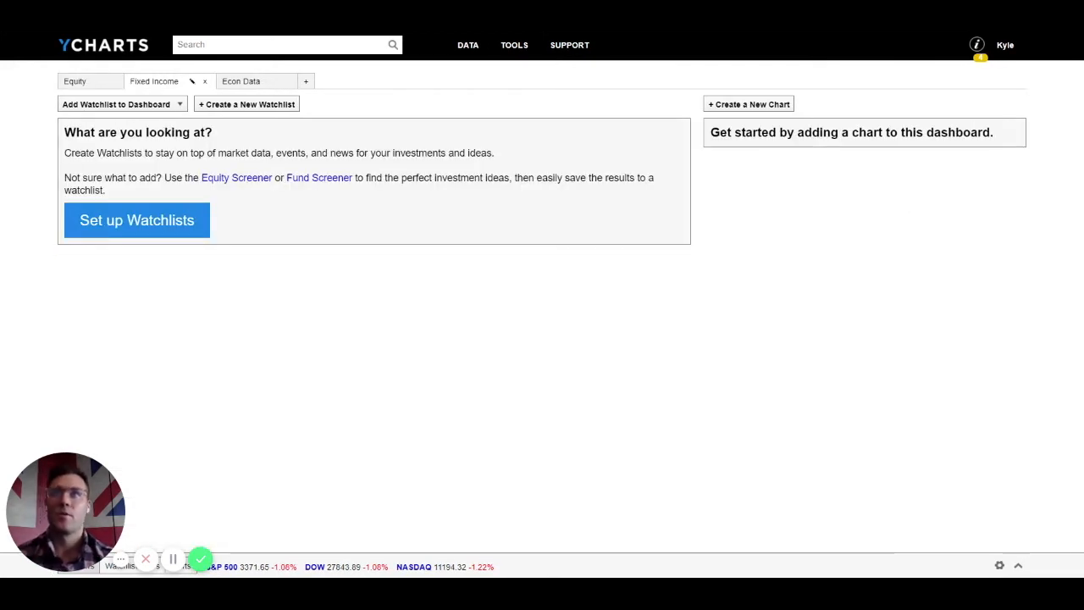
# Step: Add Fixed Income ETFs (Corporate), sort by % Chg gainers first, and show its Data columns
pyautogui.click(129, 105)
pyautogui.moveTo(157, 133)
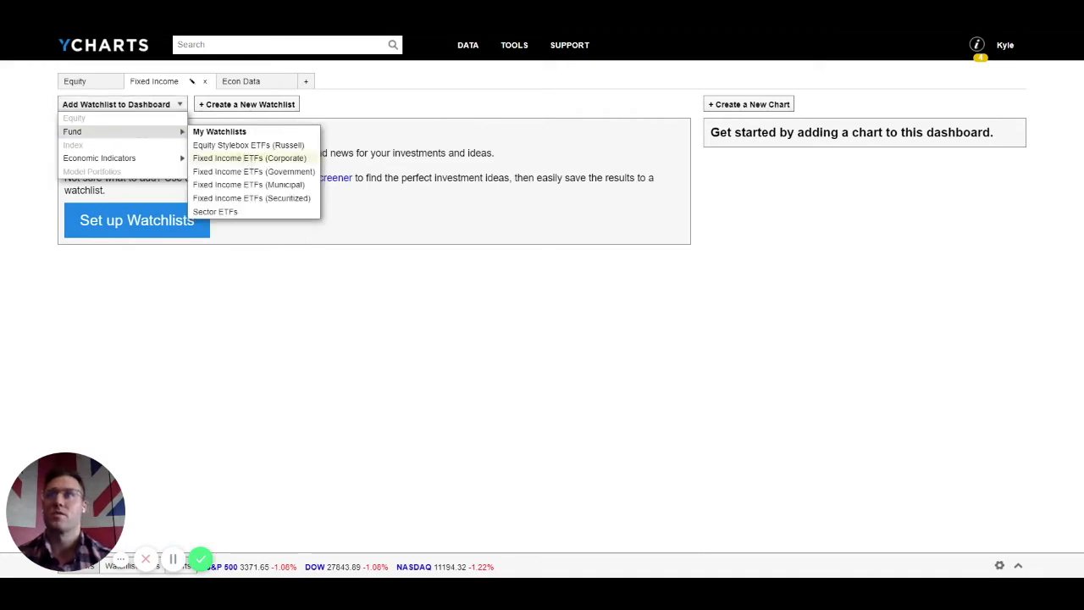
pyautogui.click(245, 159)
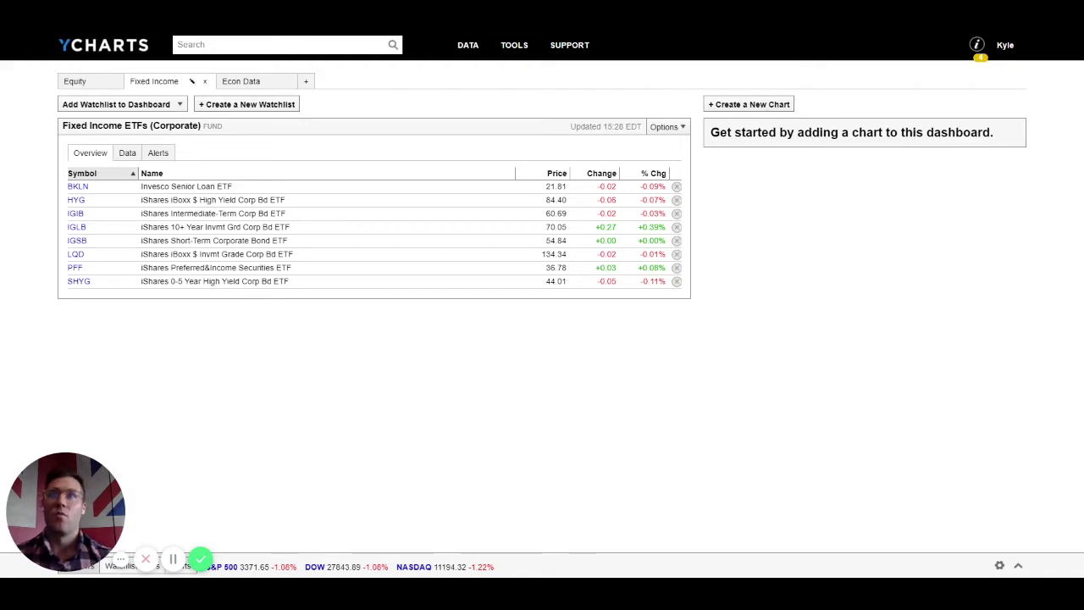
pyautogui.click(640, 173)
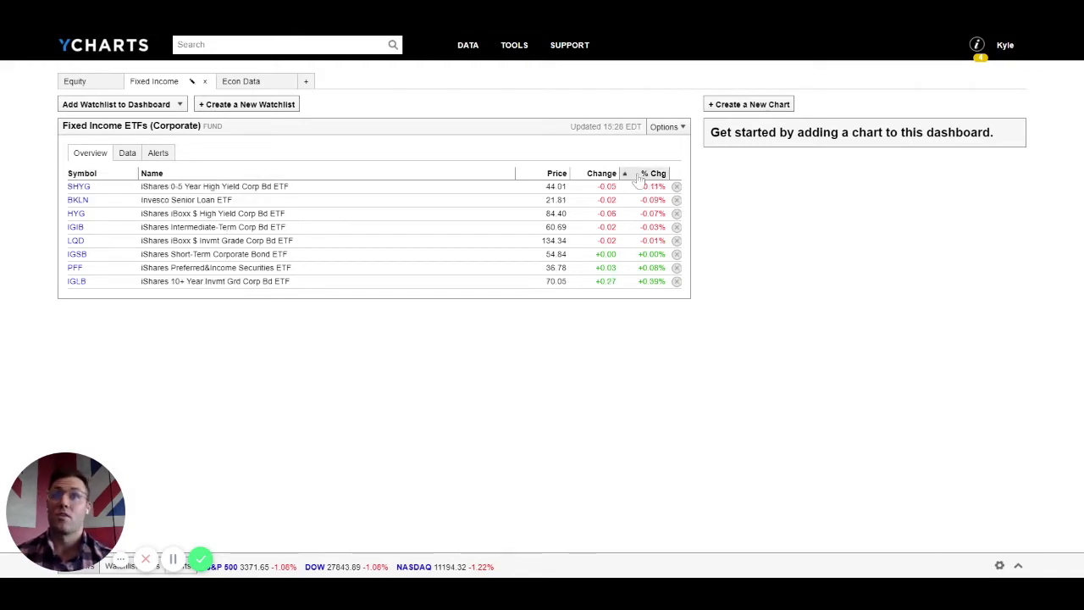
pyautogui.click(636, 176)
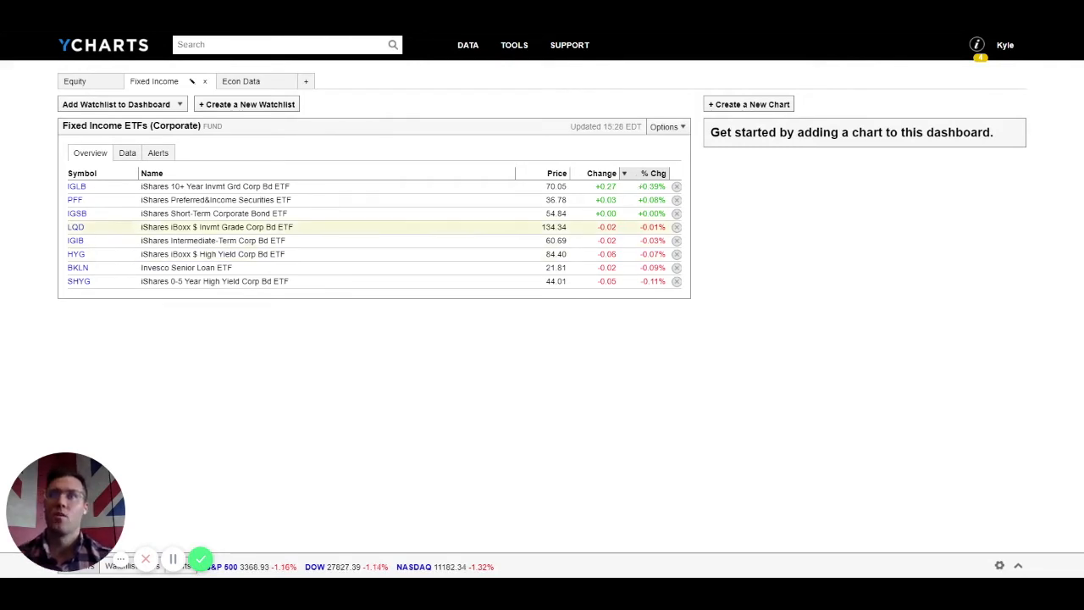
pyautogui.click(127, 154)
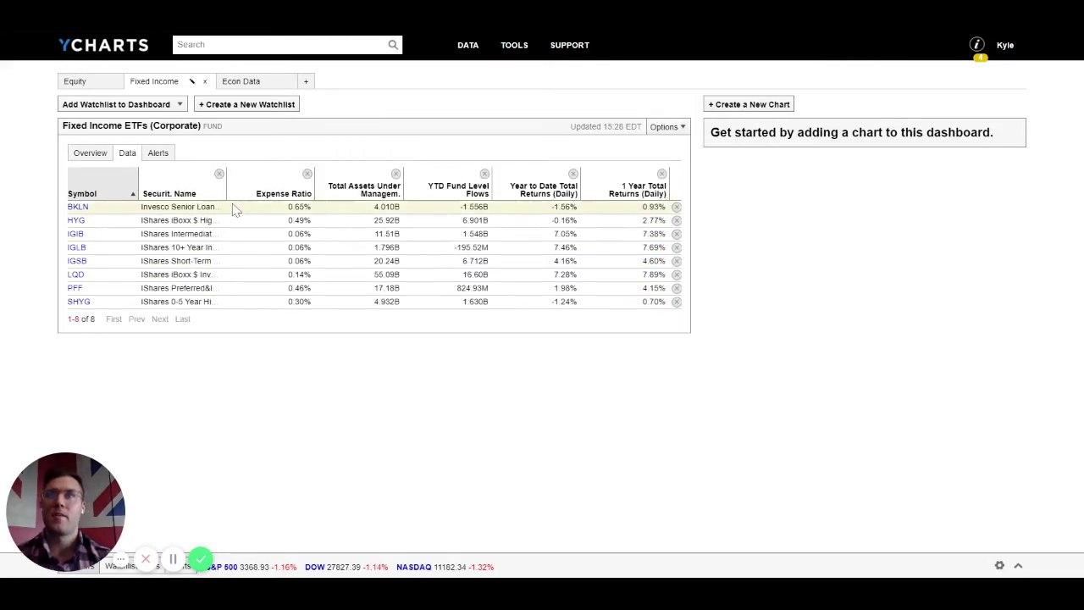
# Step: Drop the Expense Ratio column, add 30-Day SEC Yield, and sort highest yield first
pyautogui.click(307, 174)
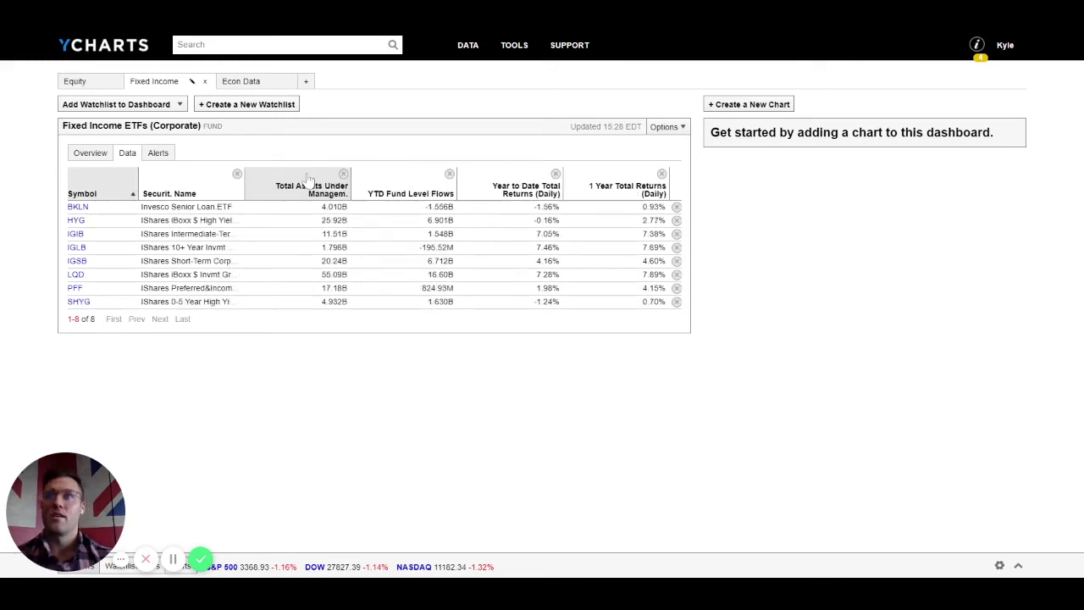
pyautogui.click(653, 131)
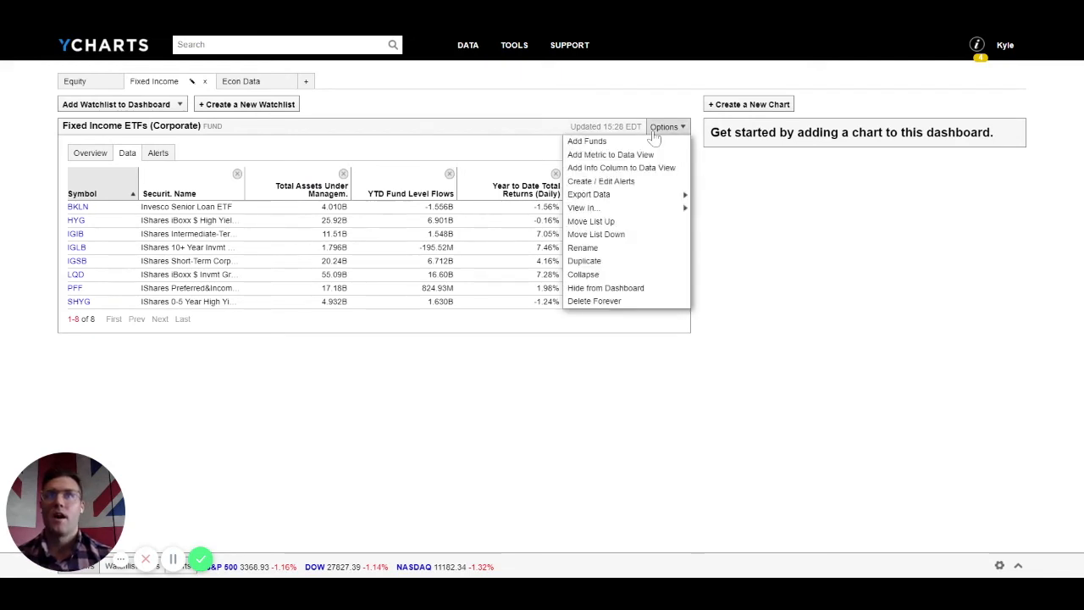
pyautogui.click(625, 155)
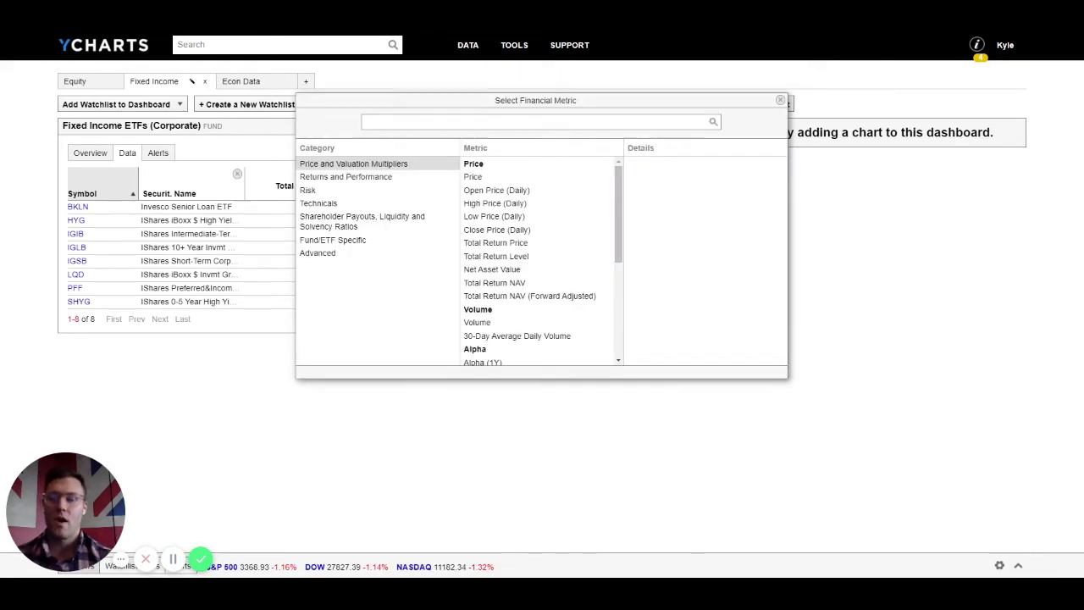
pyautogui.write('sec')
pyautogui.press('Return')
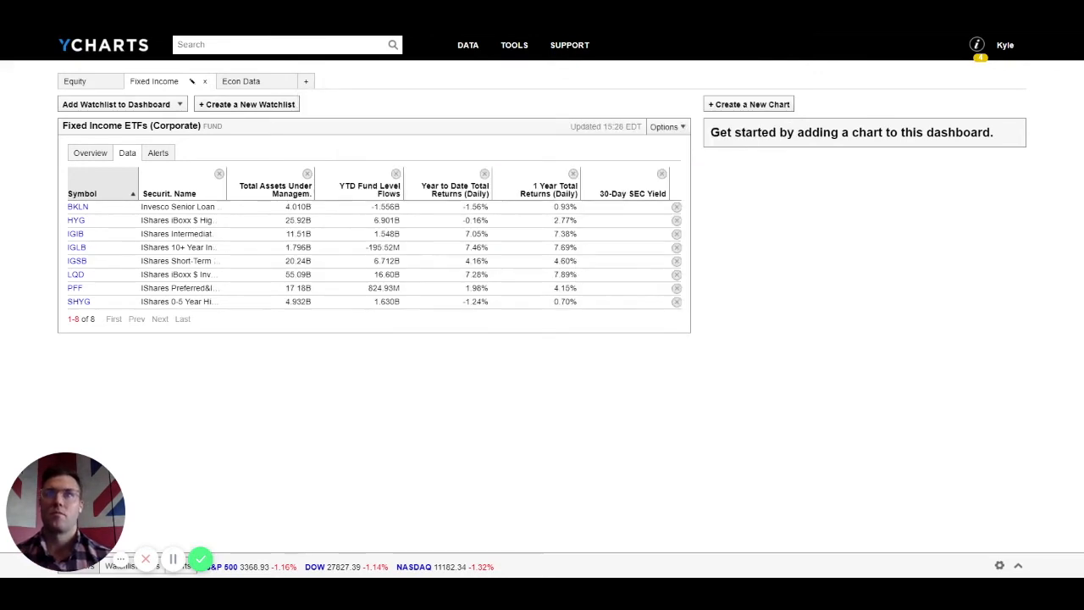
pyautogui.click(618, 195)
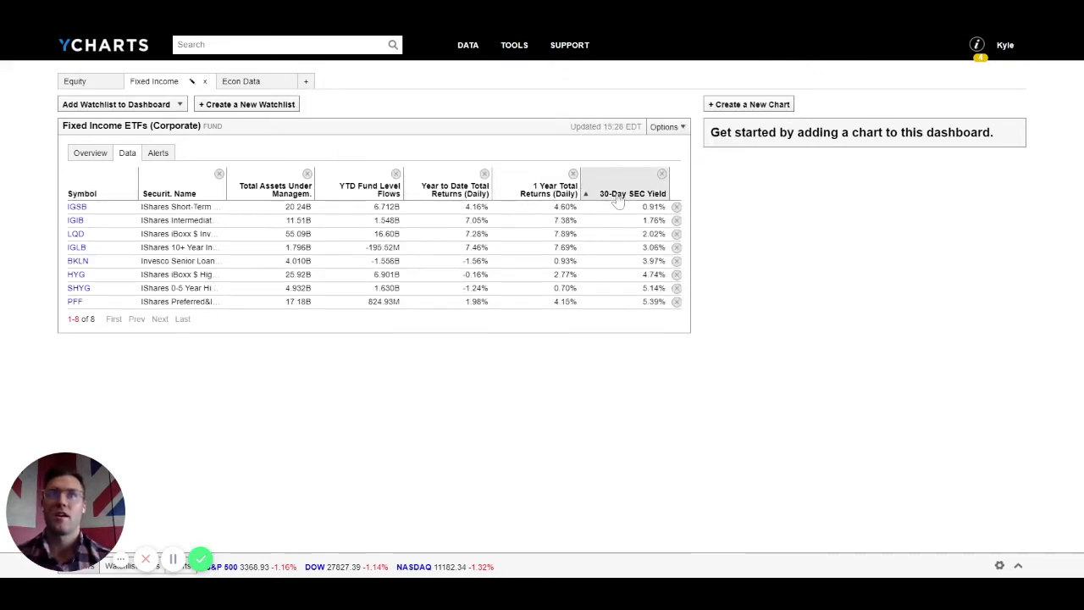
pyautogui.click(620, 196)
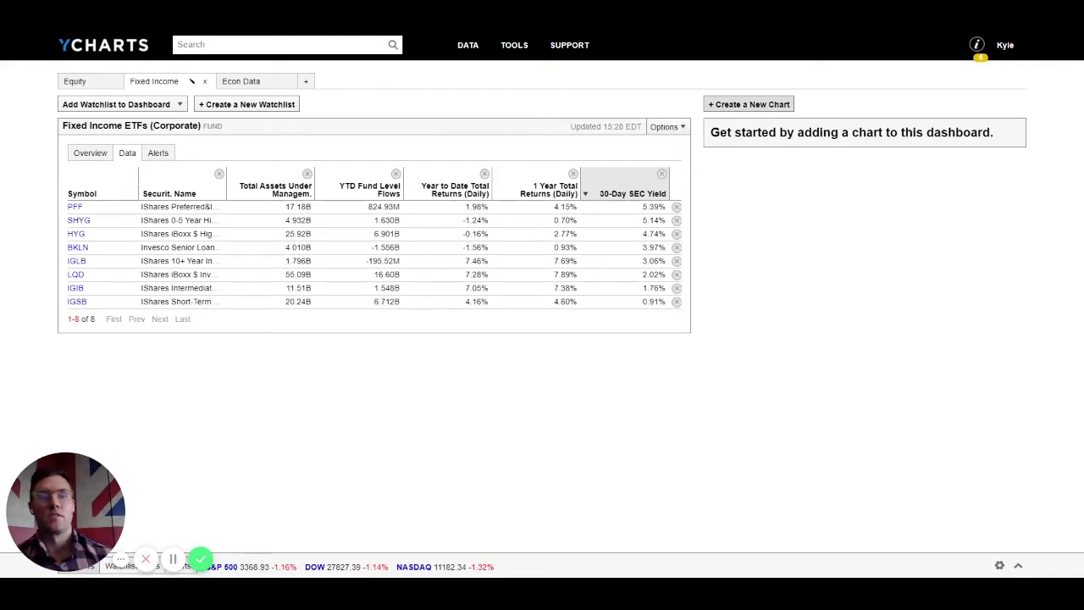
# Step: Save a Spreads chart of US Corporate Master and US High Yield Master II option-adjusted spreads
pyautogui.click(749, 104)
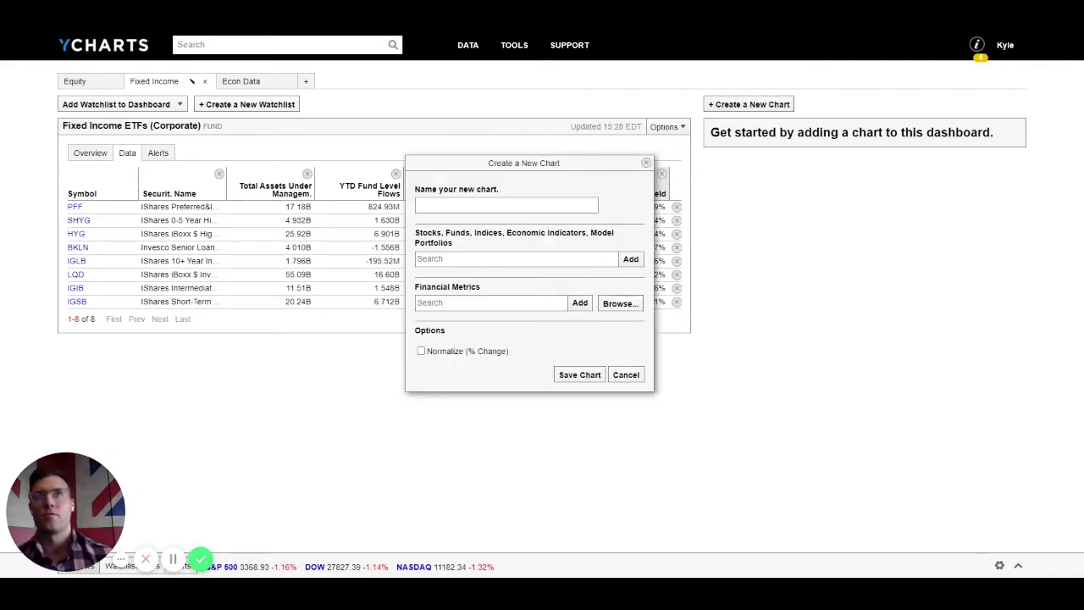
pyautogui.write('Spr')
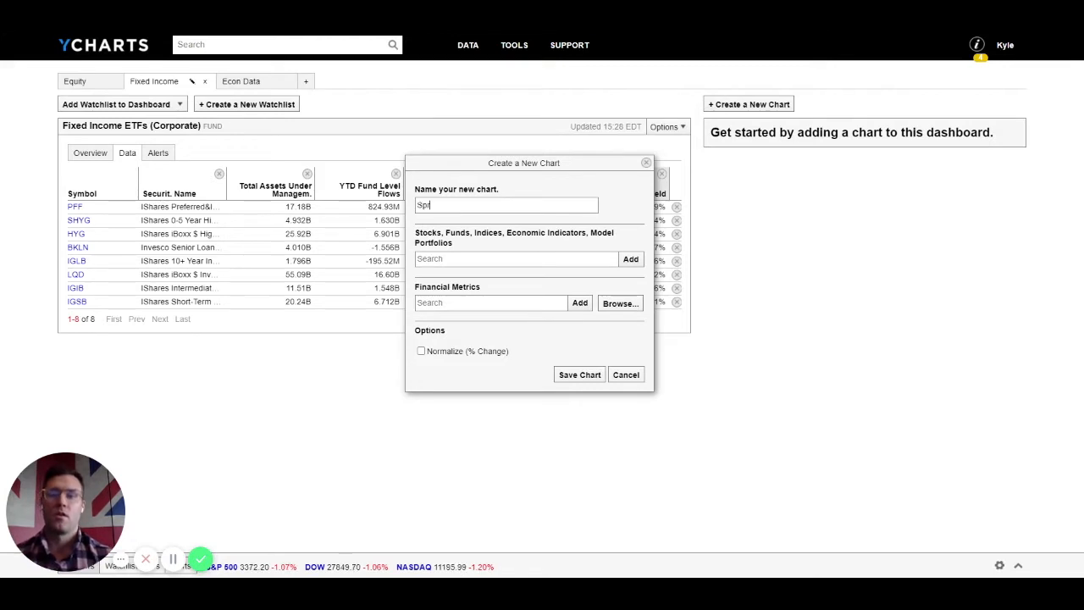
pyautogui.write('ead')
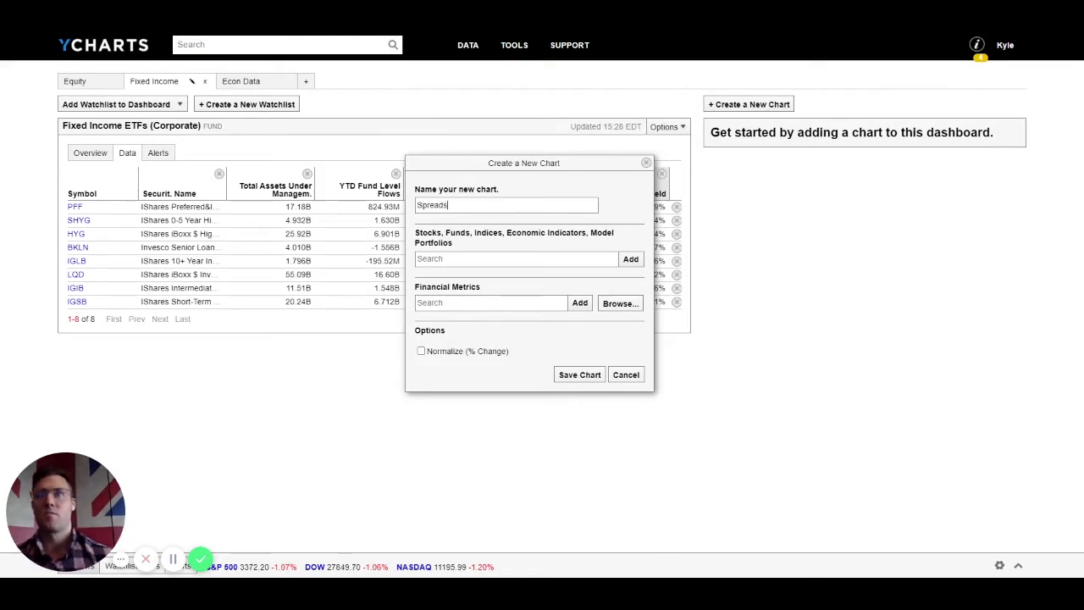
pyautogui.press('Tab')
pyautogui.write('corp spread')
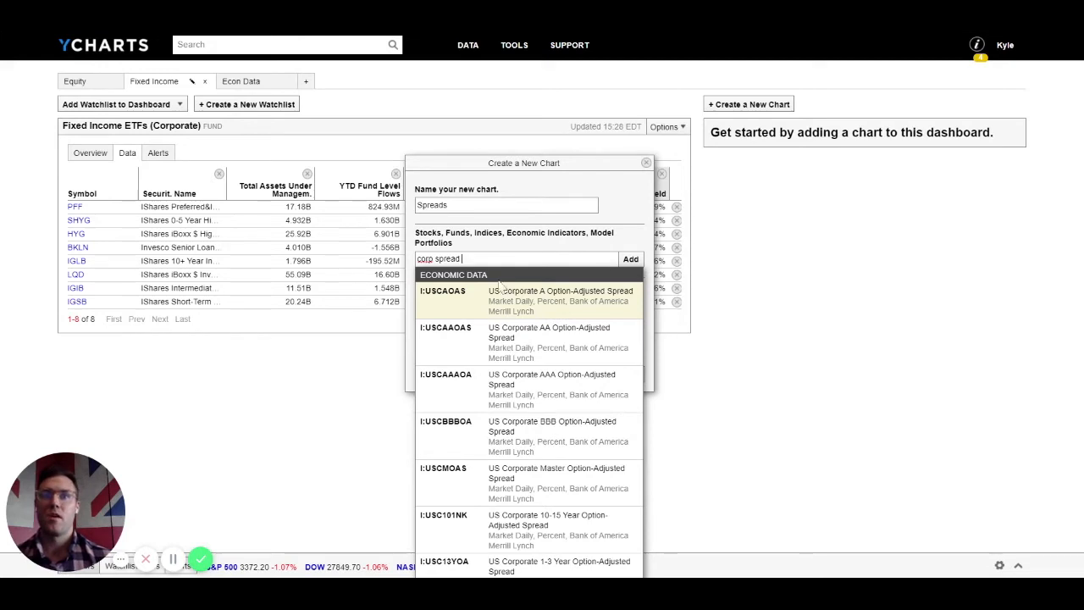
pyautogui.click(509, 479)
pyautogui.click(499, 259)
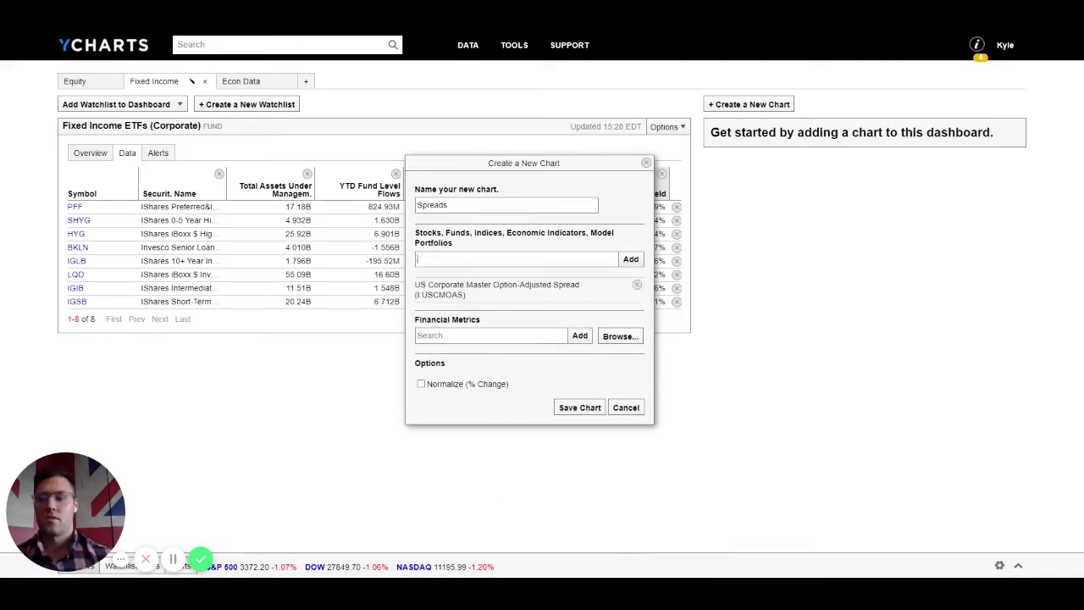
pyautogui.write('high')
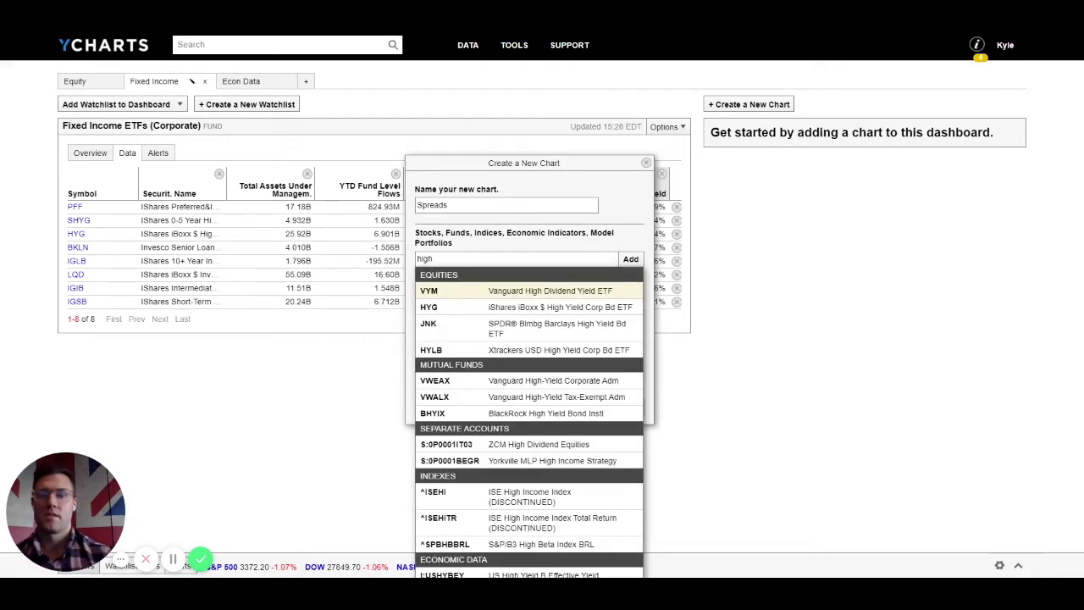
pyautogui.write(' yield spread')
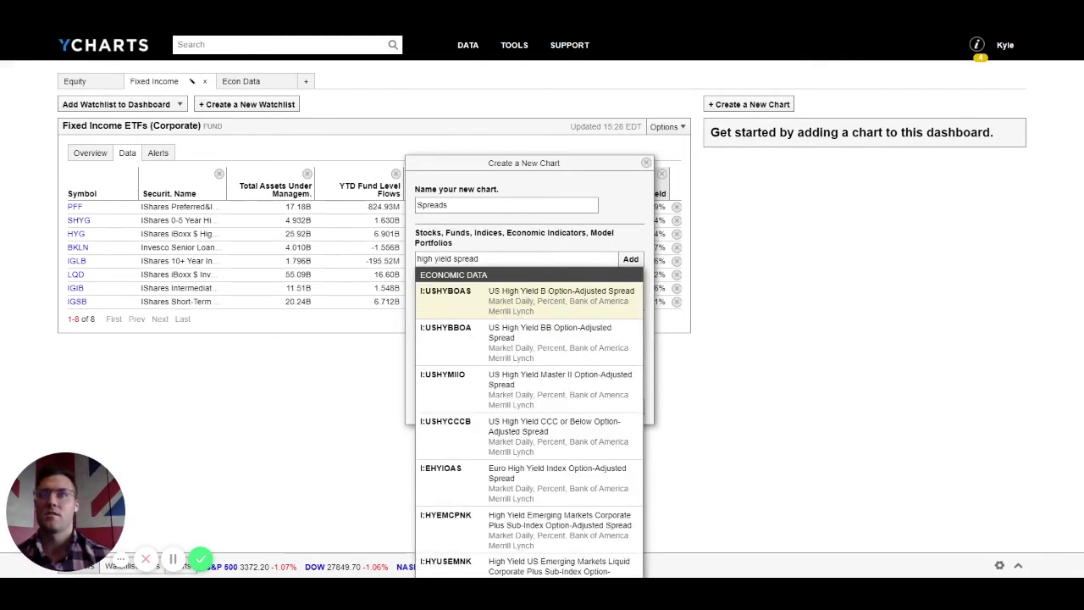
pyautogui.click(505, 390)
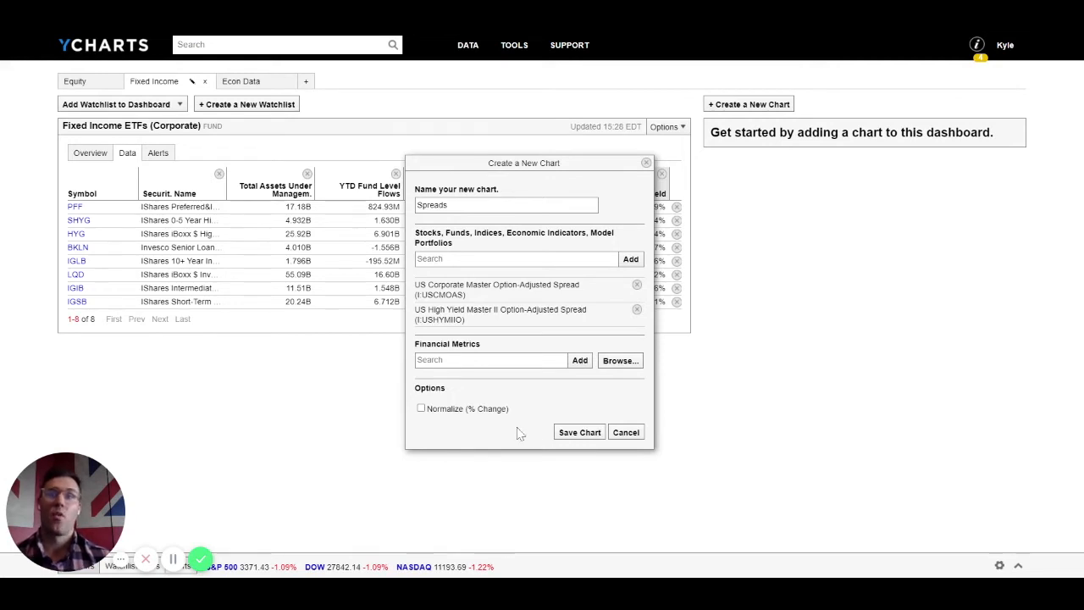
pyautogui.click(561, 439)
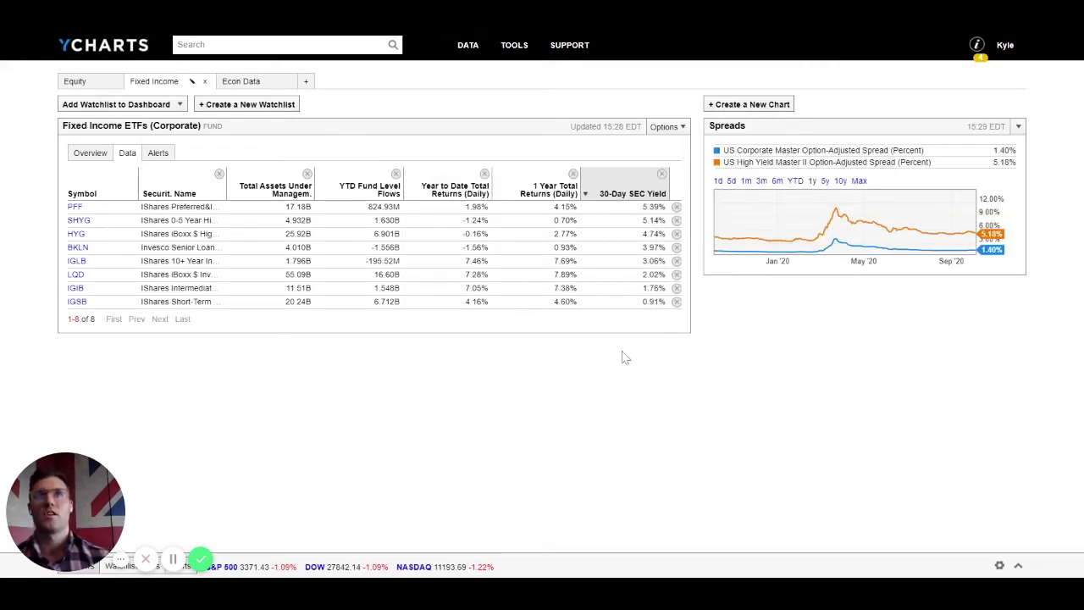
# Step: Set the Spreads chart to the 5y range, covering 2016–2020
pyautogui.click(824, 182)
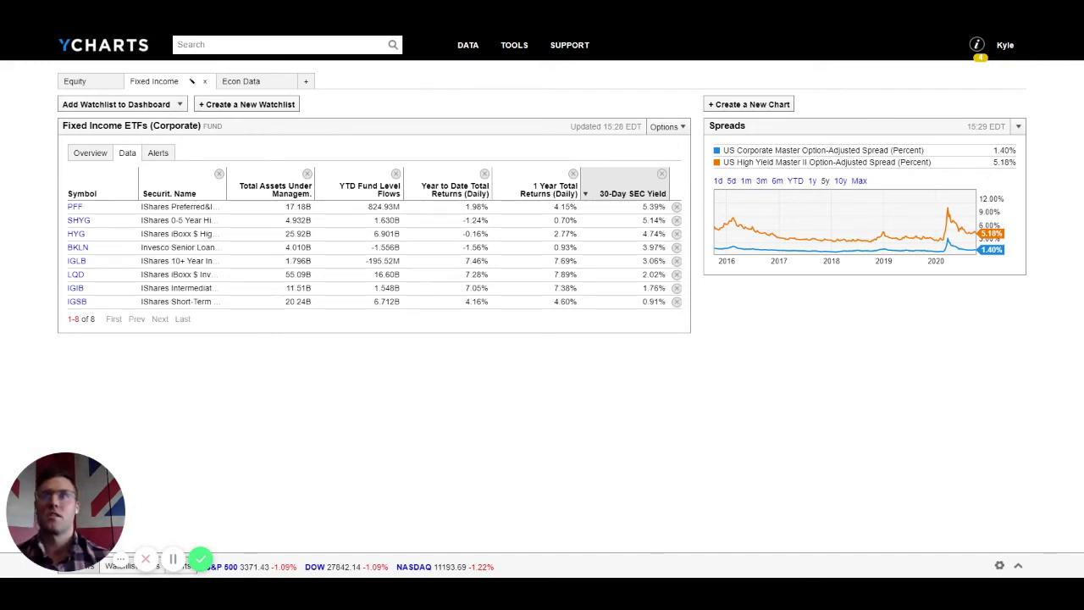
# Step: On Econ Data, add the Economic Indicators watchlist Popular Economic Metrics
pyautogui.click(248, 87)
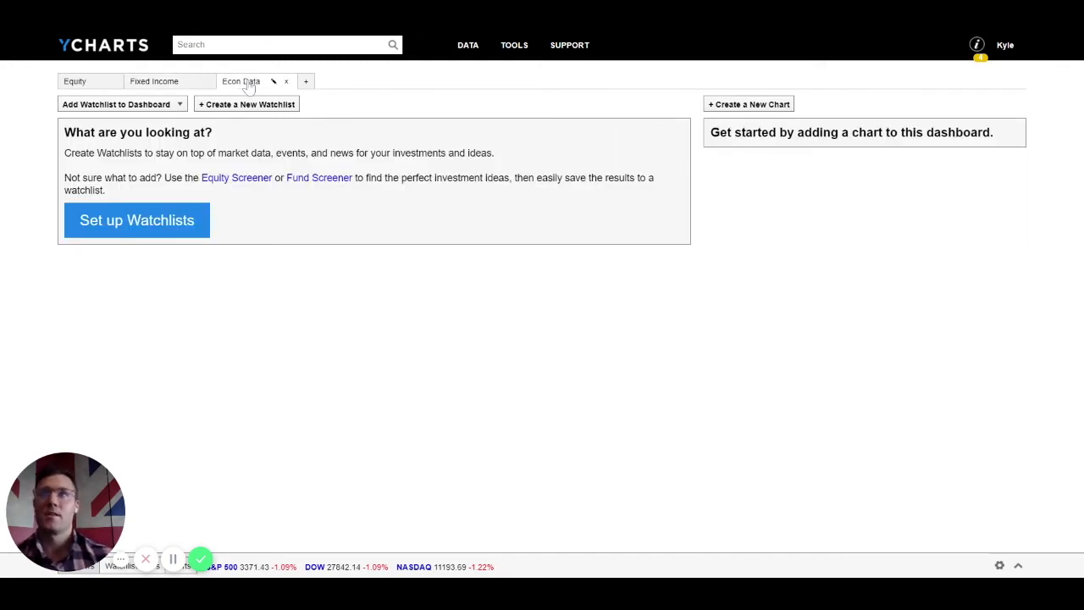
pyautogui.click(119, 104)
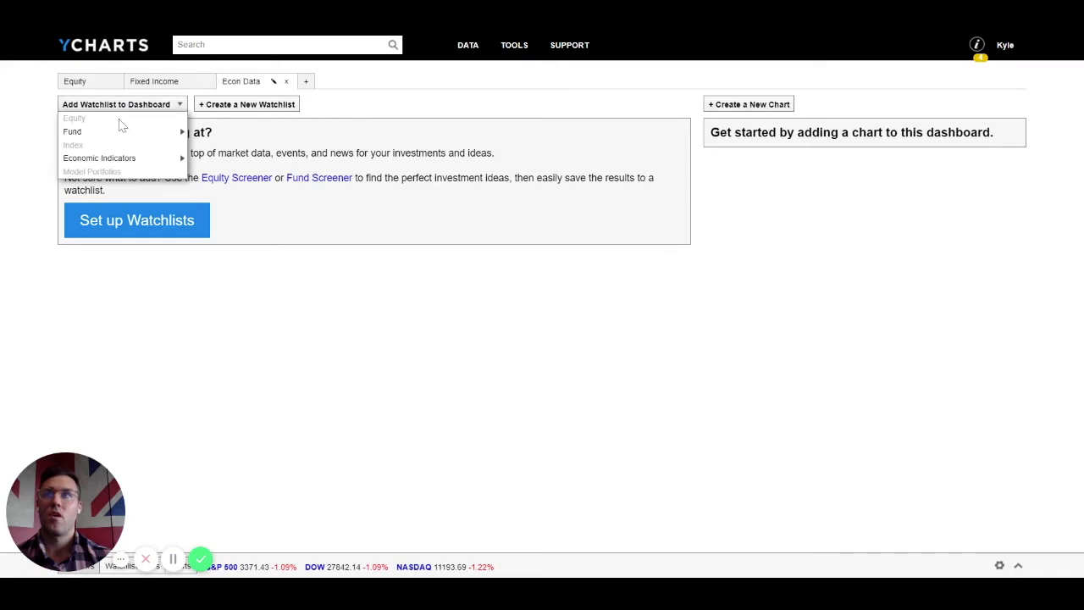
pyautogui.moveTo(89, 163)
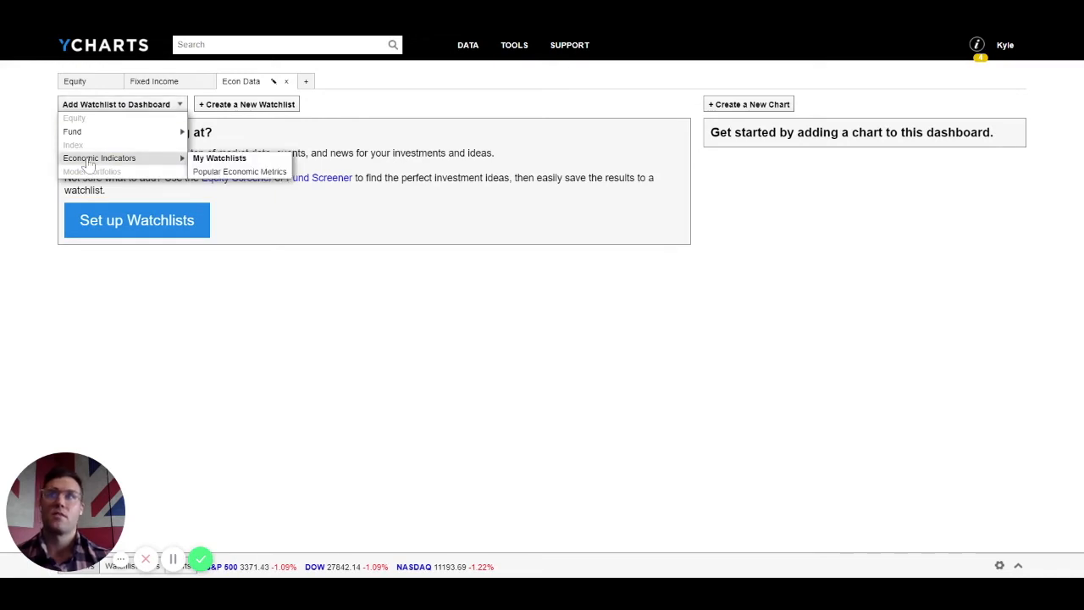
pyautogui.click(212, 172)
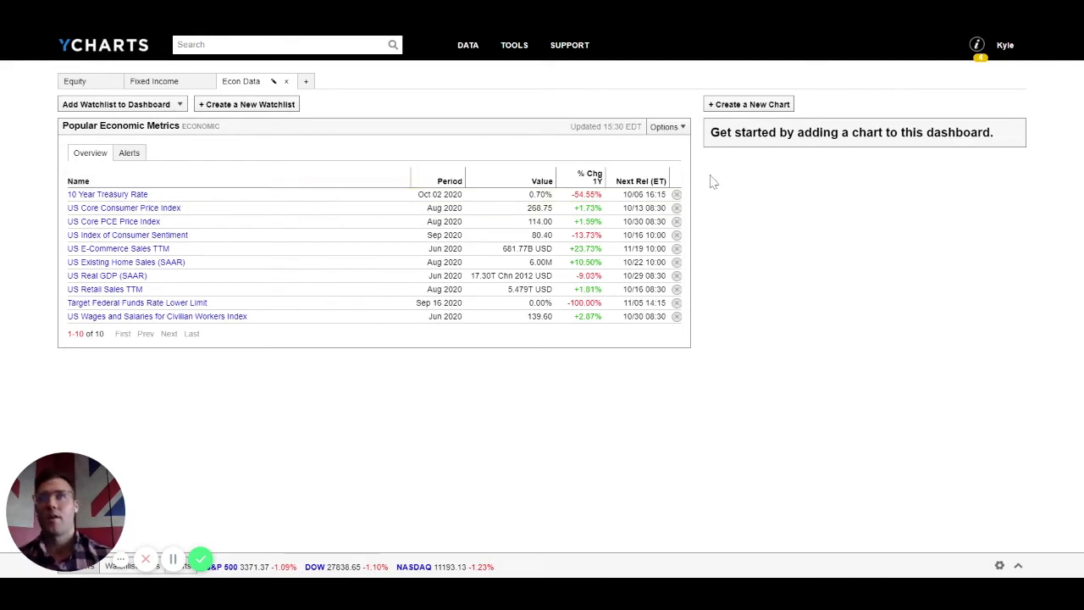
# Step: Start a chart named Dollar Index with the Deutsche Bank Long US Dollar Index series
pyautogui.click(746, 106)
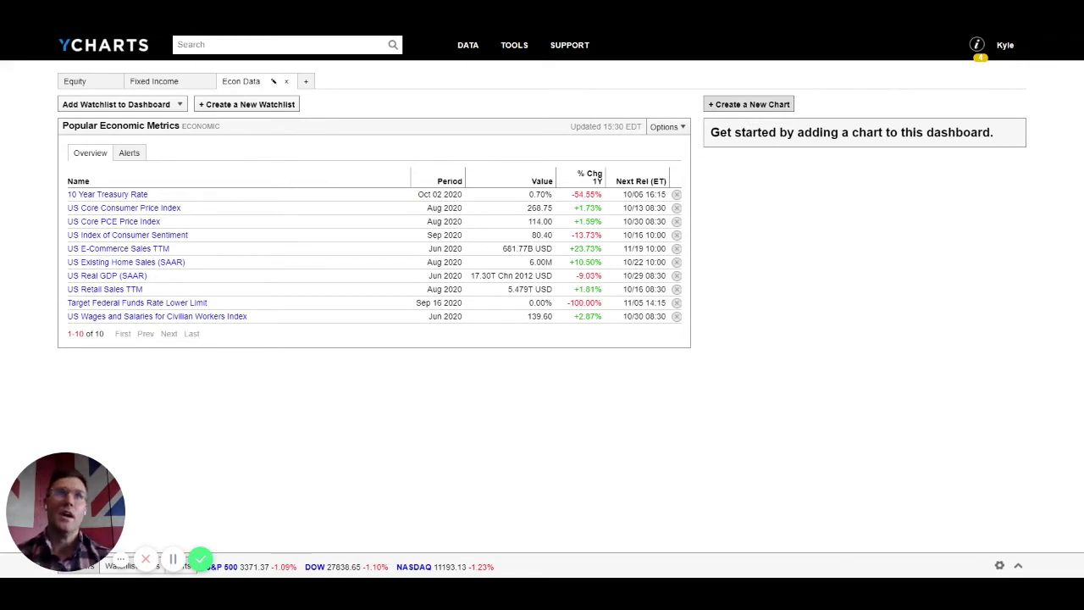
pyautogui.click(744, 108)
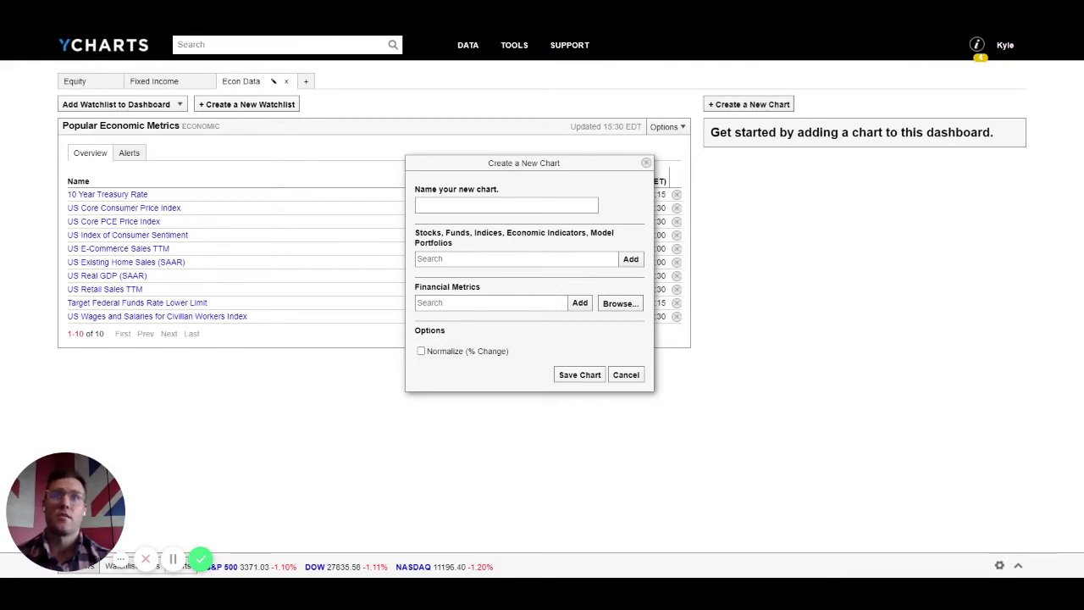
pyautogui.write('Dollar')
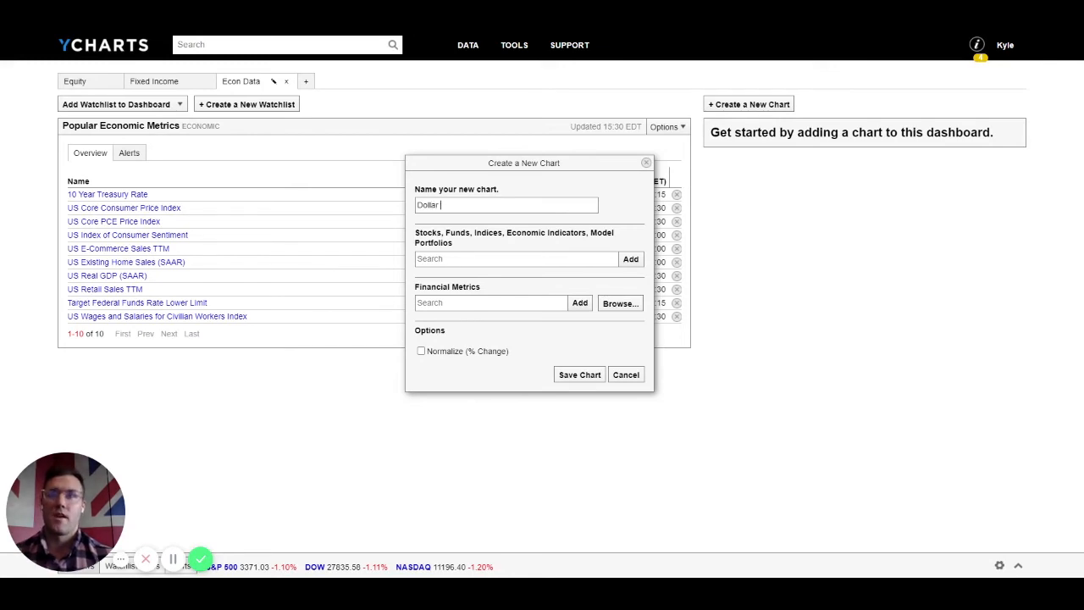
pyautogui.write(' Index')
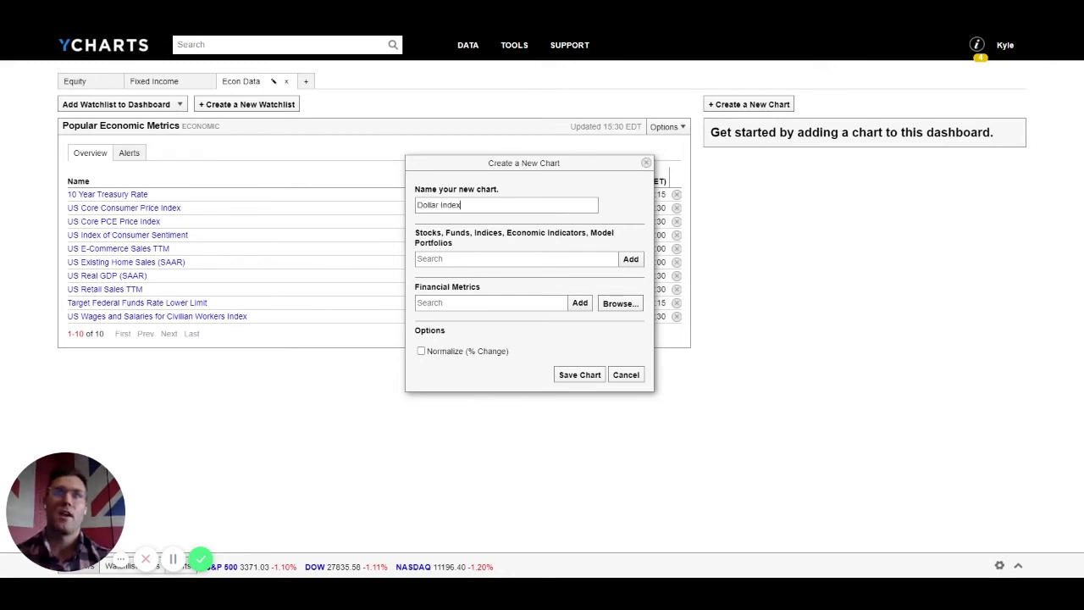
pyautogui.click(418, 259)
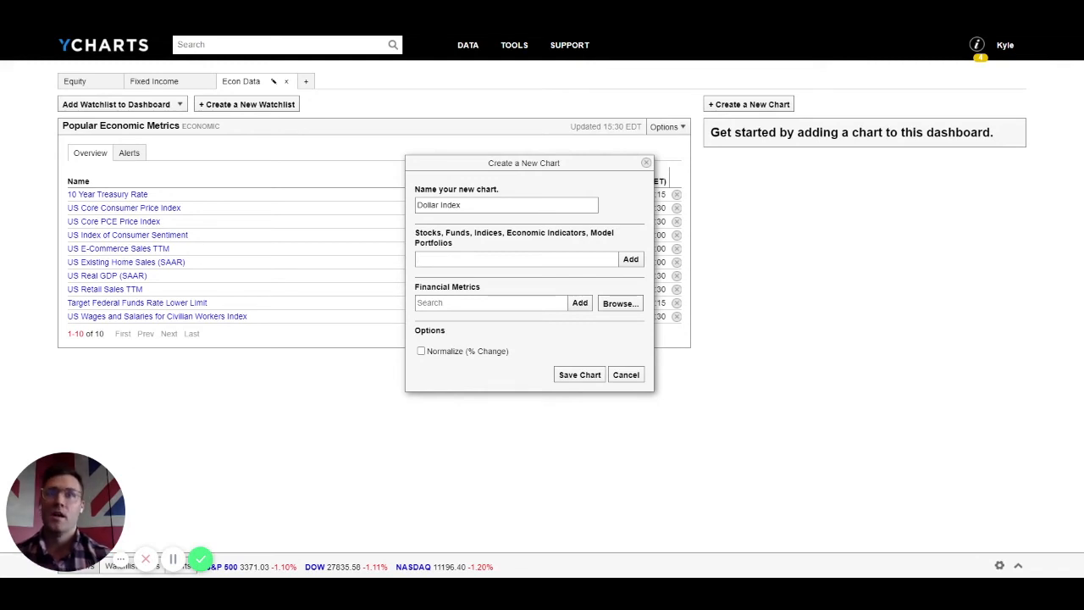
pyautogui.write('db l')
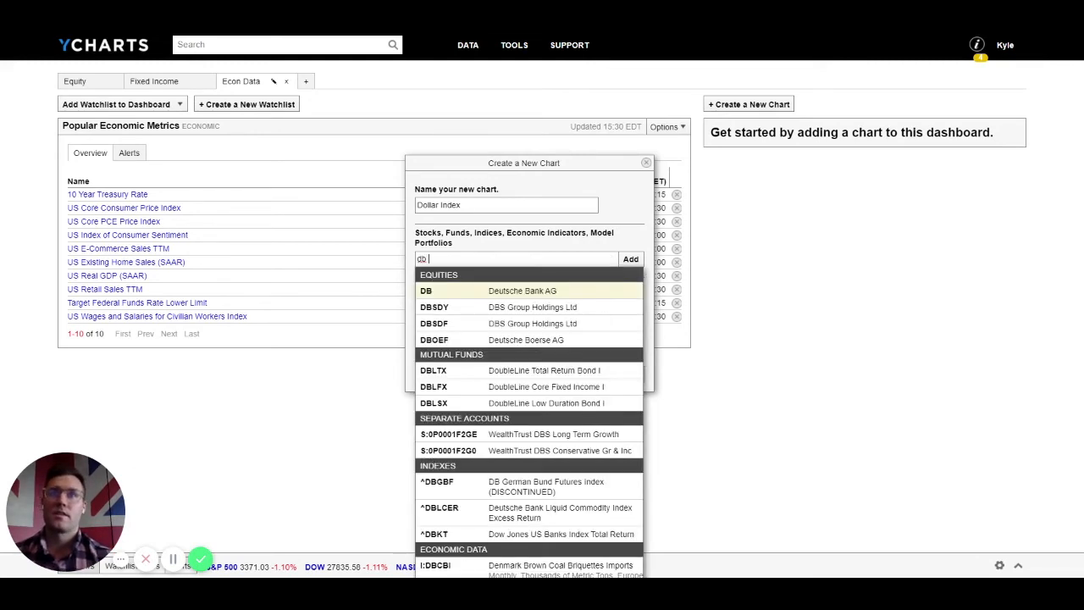
pyautogui.write('ong')
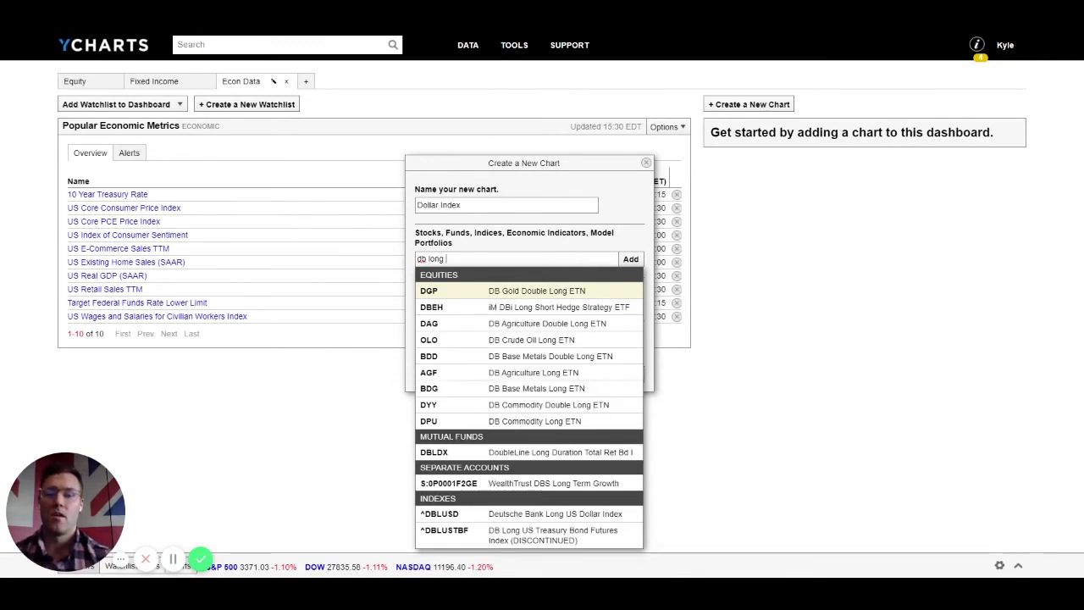
pyautogui.write(' us')
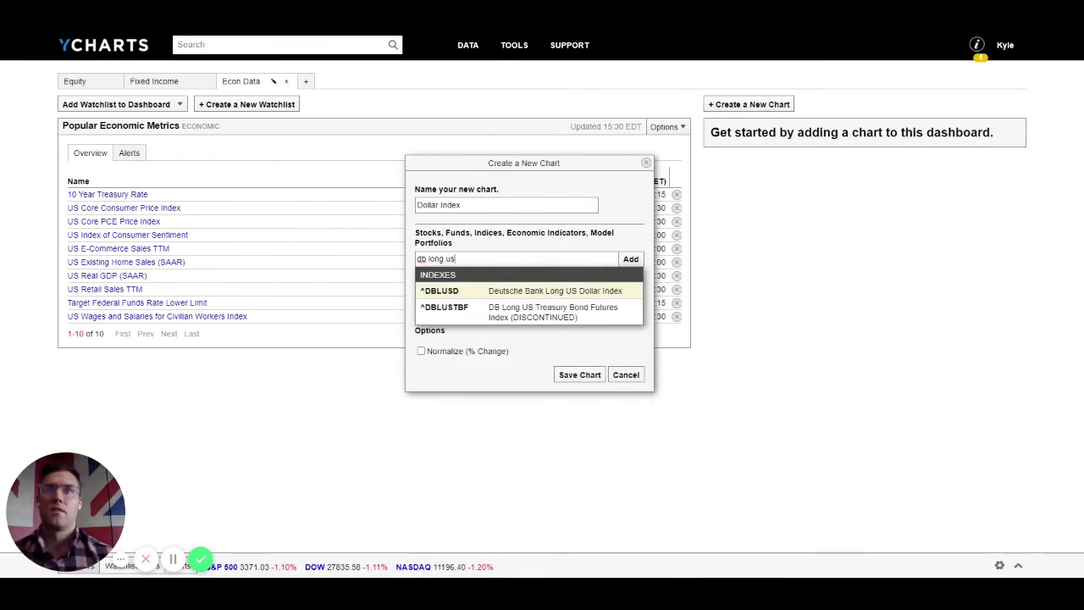
pyautogui.click(505, 298)
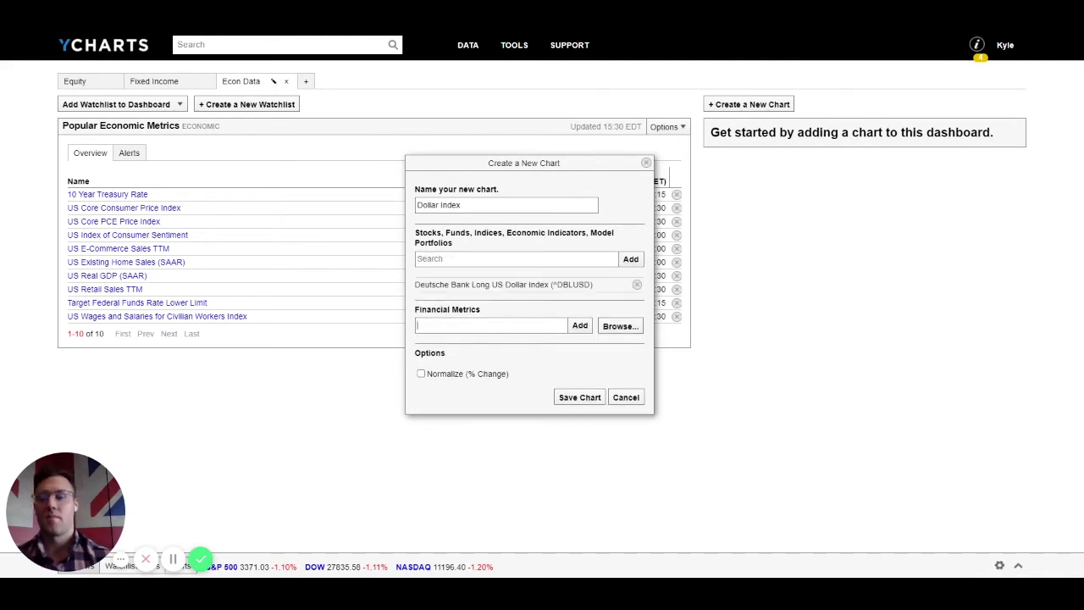
# Step: Add the Level metric, normalize to % change, save, and show the 1d range
pyautogui.click(560, 326)
pyautogui.write('level')
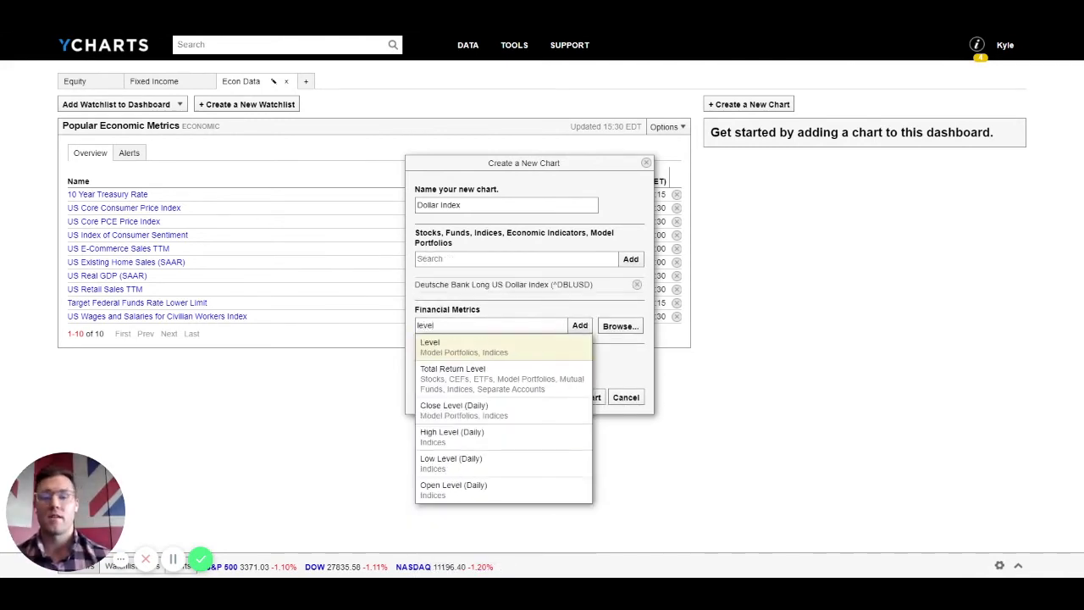
pyautogui.press('Return')
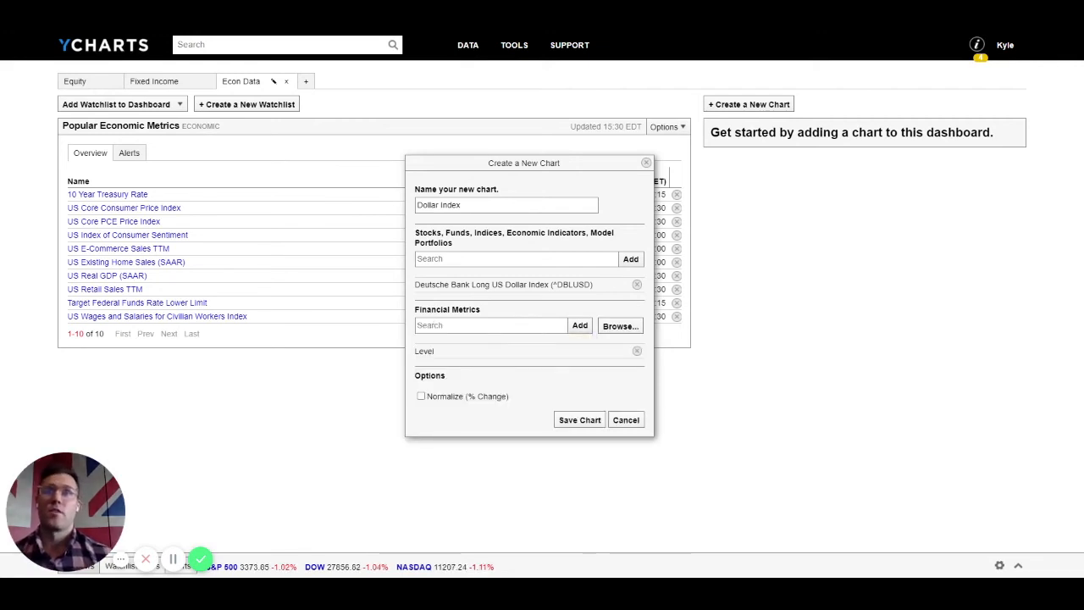
pyautogui.click(421, 397)
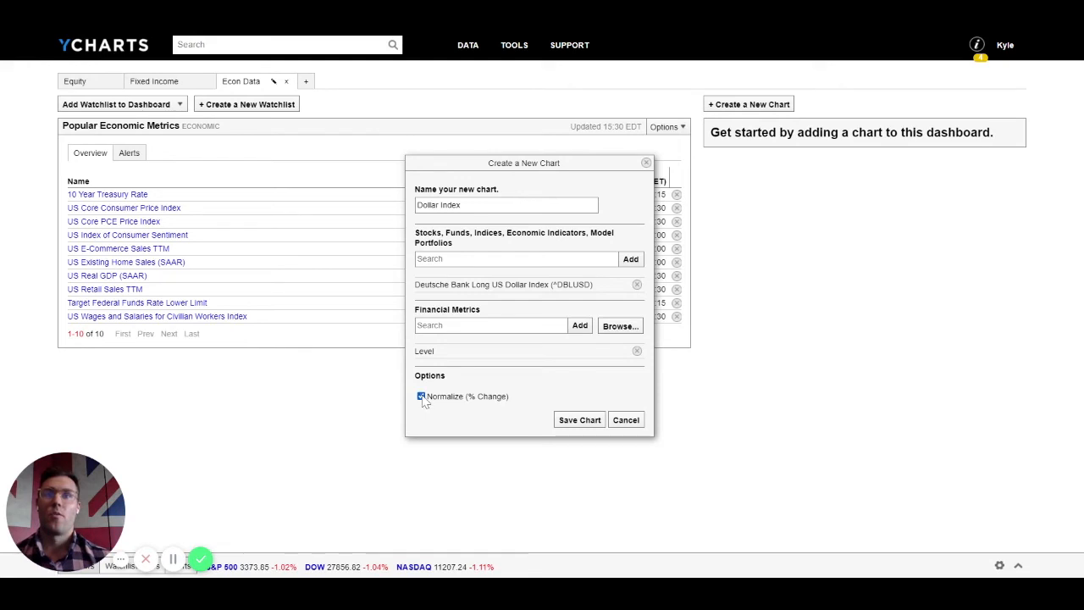
pyautogui.click(564, 426)
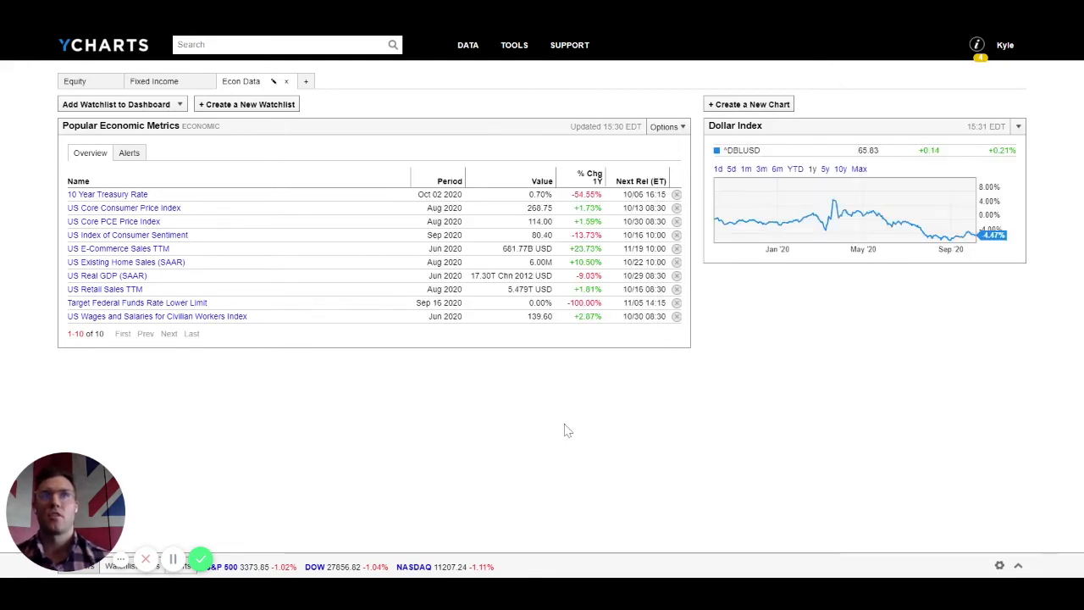
pyautogui.click(718, 170)
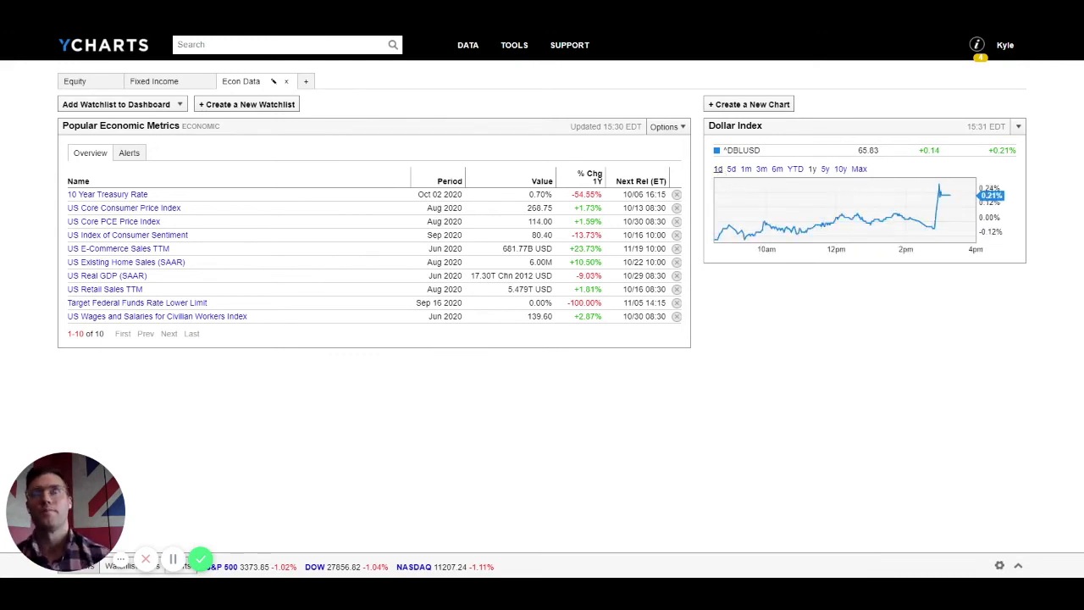
# Step: Start a chart named Metals comparing GLD and SLV
pyautogui.click(743, 104)
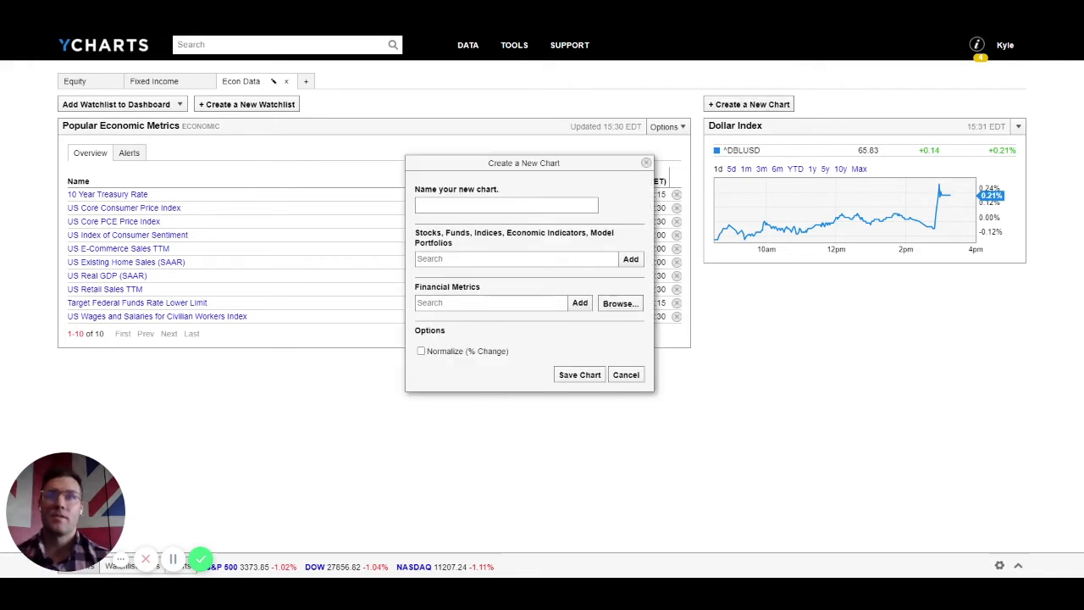
pyautogui.write('Metals')
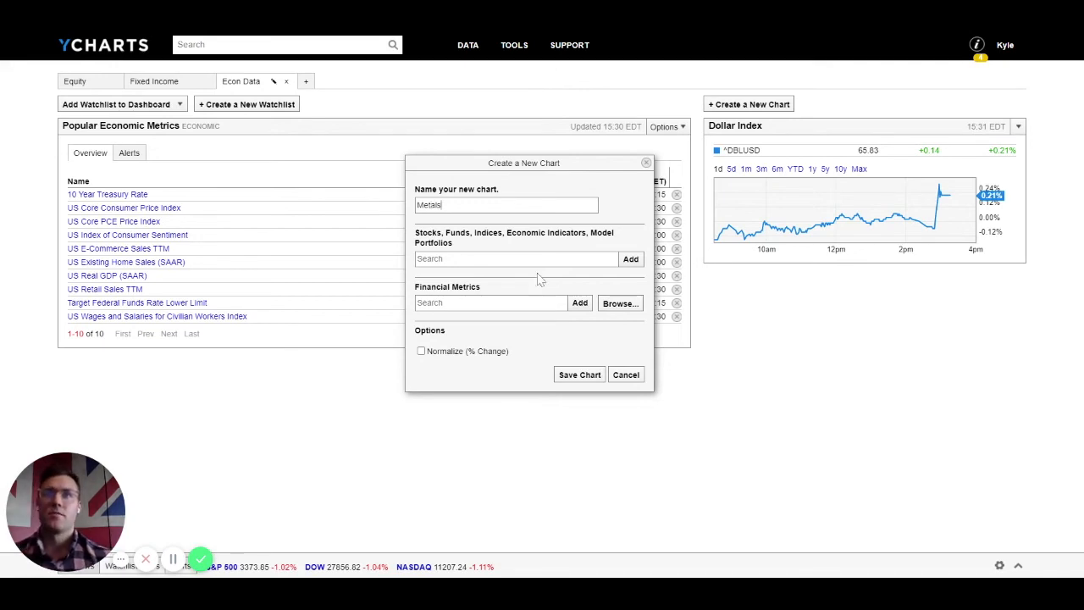
pyautogui.click(446, 259)
pyautogui.write('gld')
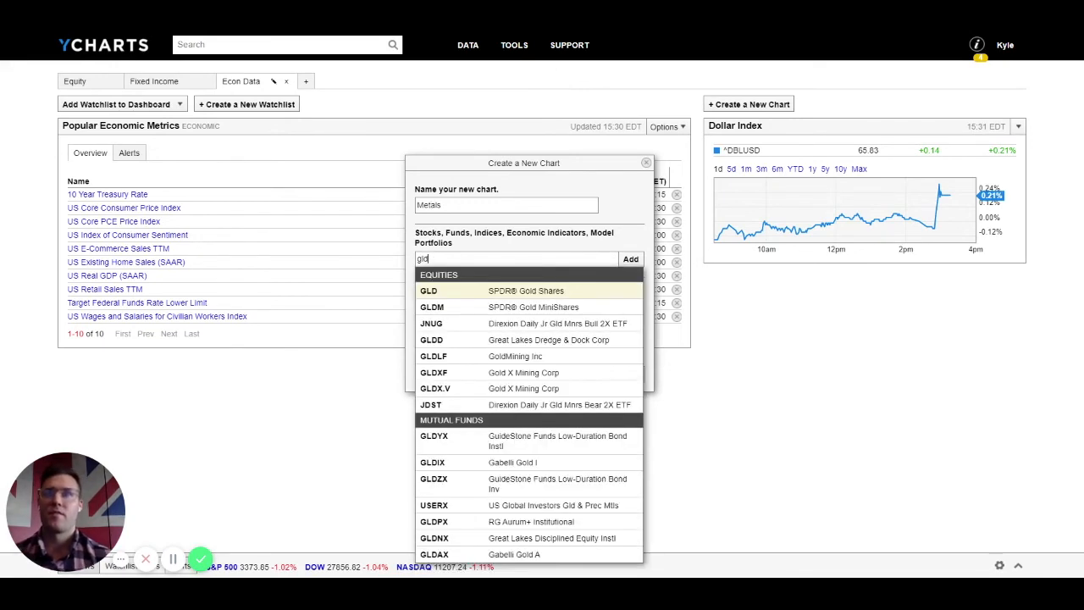
pyautogui.press('Return')
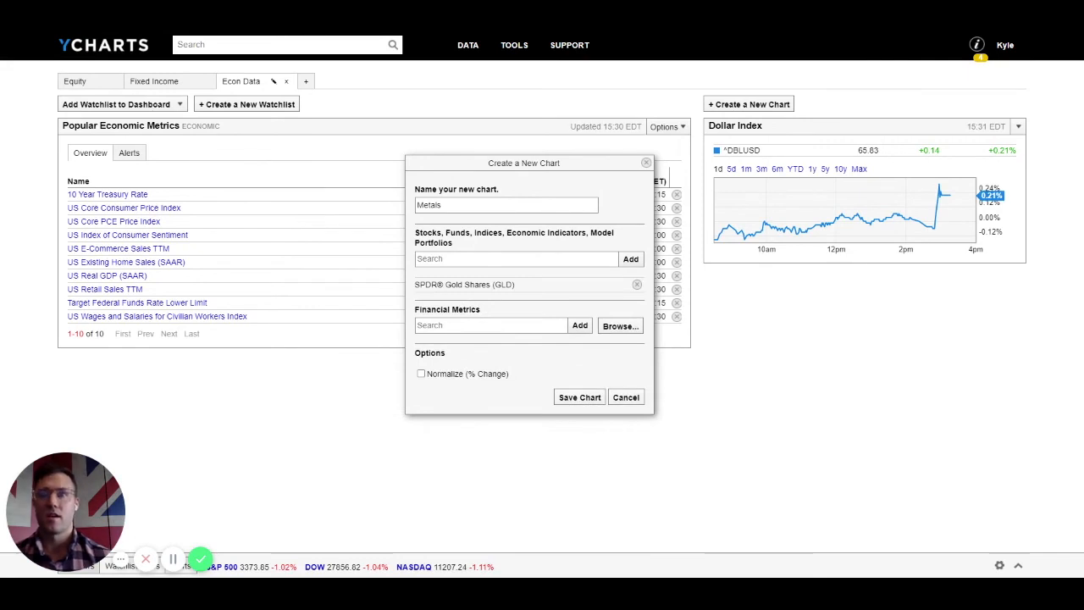
pyautogui.write('slv')
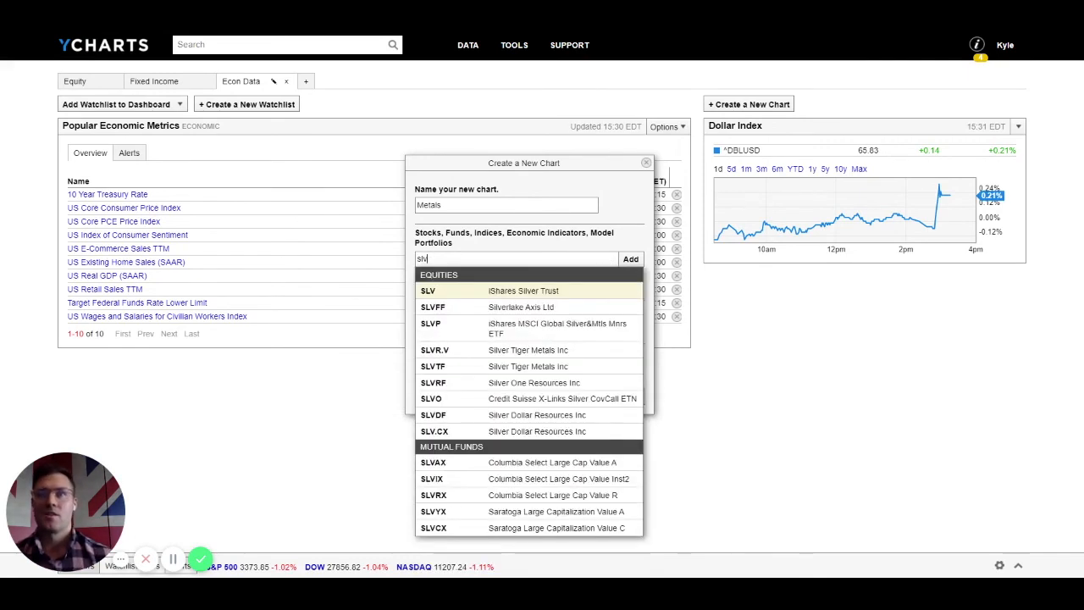
pyautogui.press('Return')
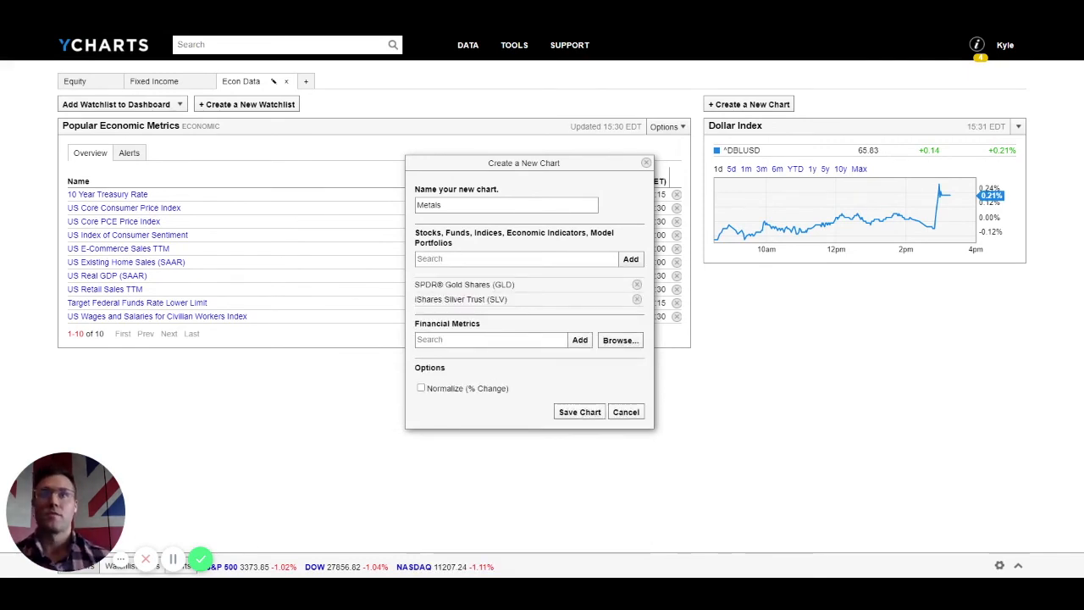
# Step: Add the Price metric, normalize, save the Metals chart, and display it YTD
pyautogui.click(489, 340)
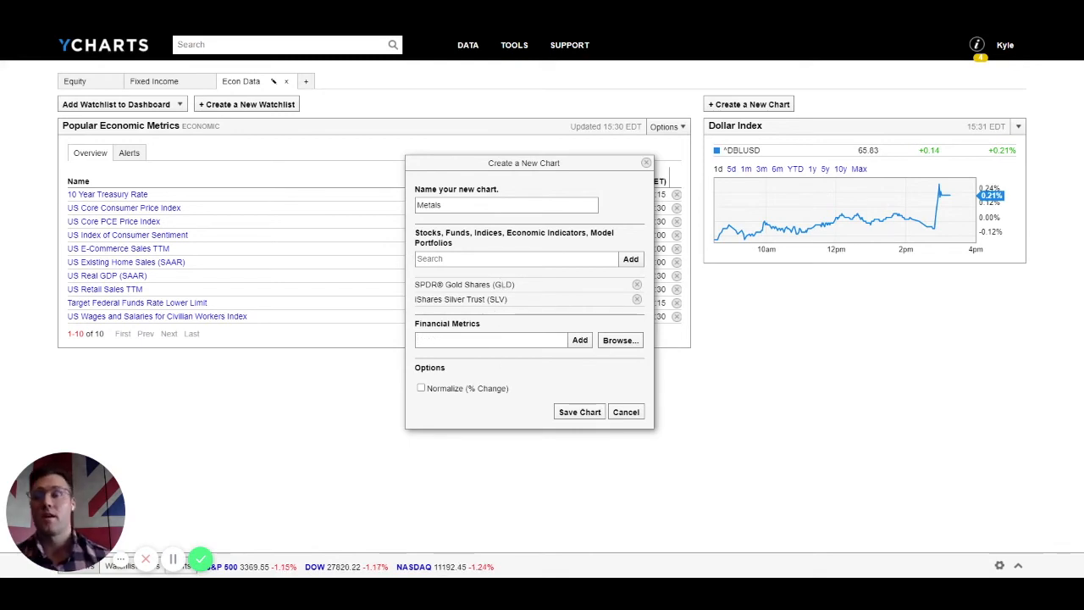
pyautogui.write('price')
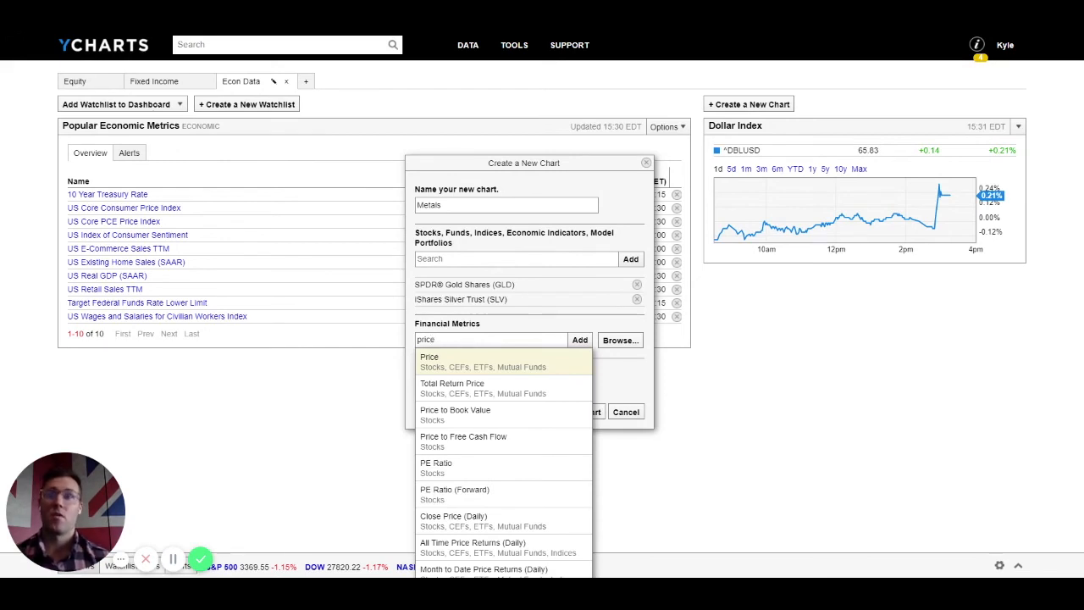
pyautogui.press('Return')
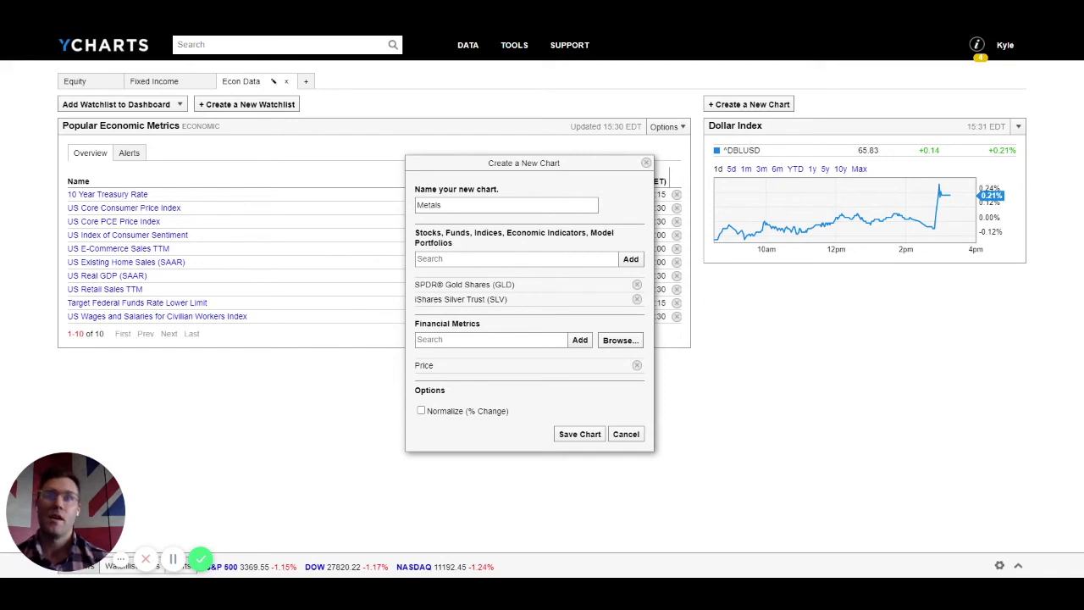
pyautogui.click(421, 411)
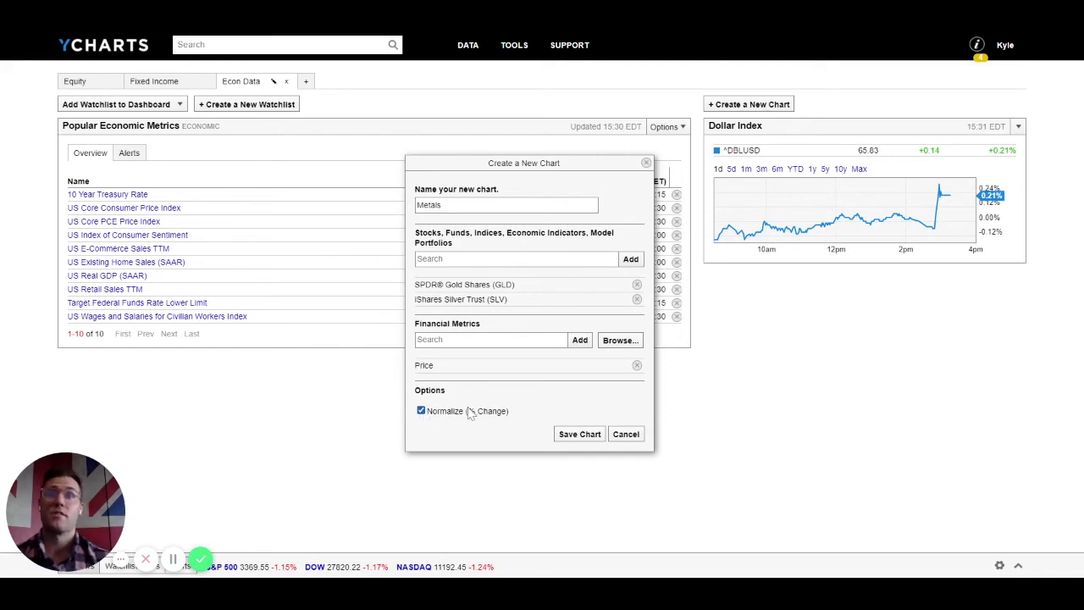
pyautogui.click(579, 434)
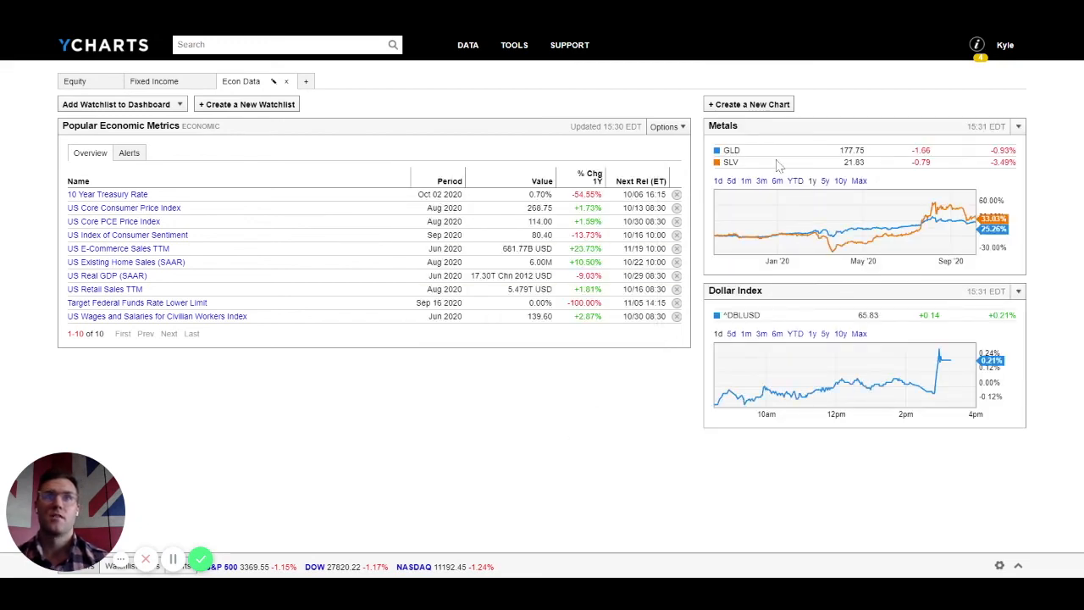
pyautogui.click(717, 181)
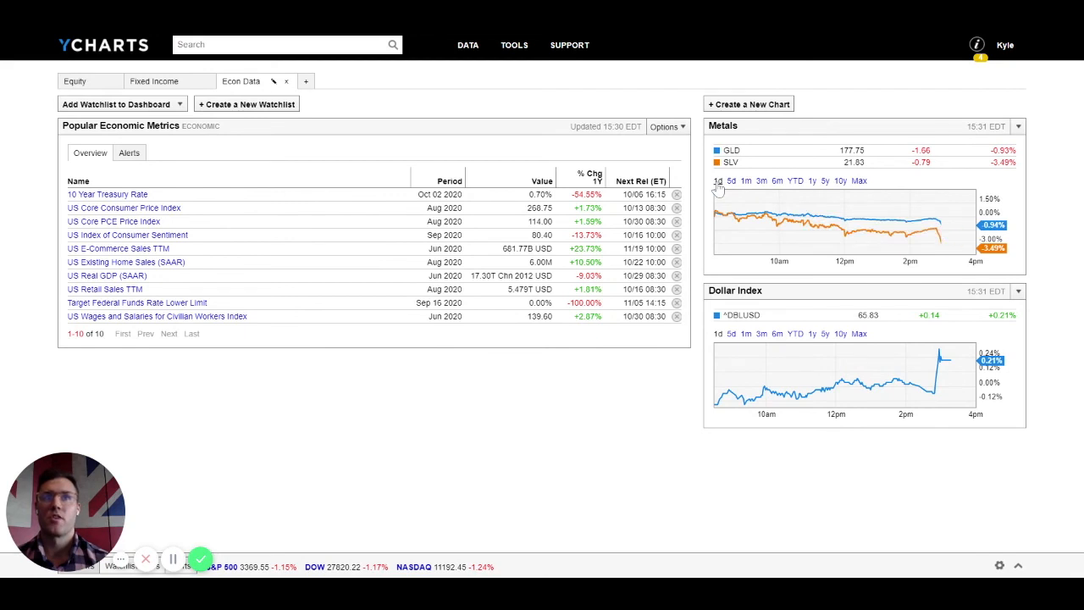
pyautogui.click(794, 183)
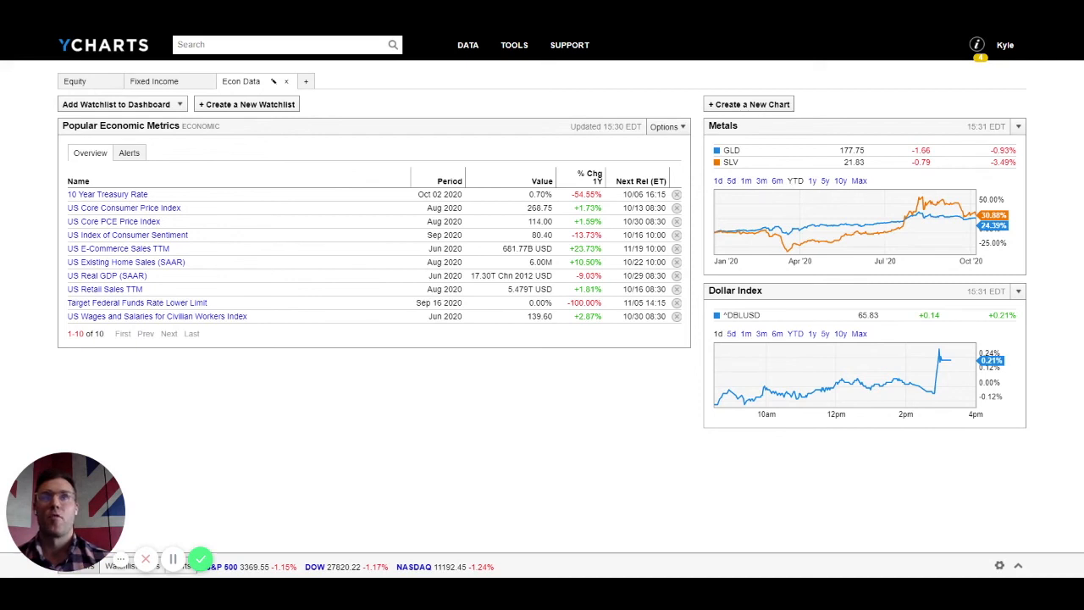
# Step: Create a chart named 'Mortgage Rates' plotting the 30 Year Mortgage Rate (I:US30YMR) and save it
pyautogui.click(739, 105)
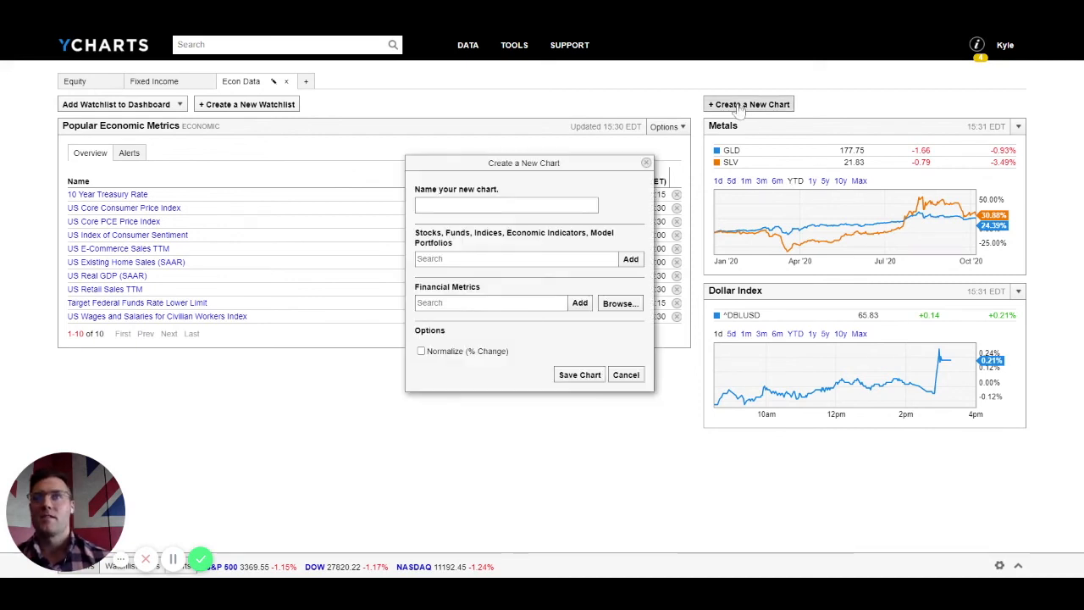
pyautogui.write('M')
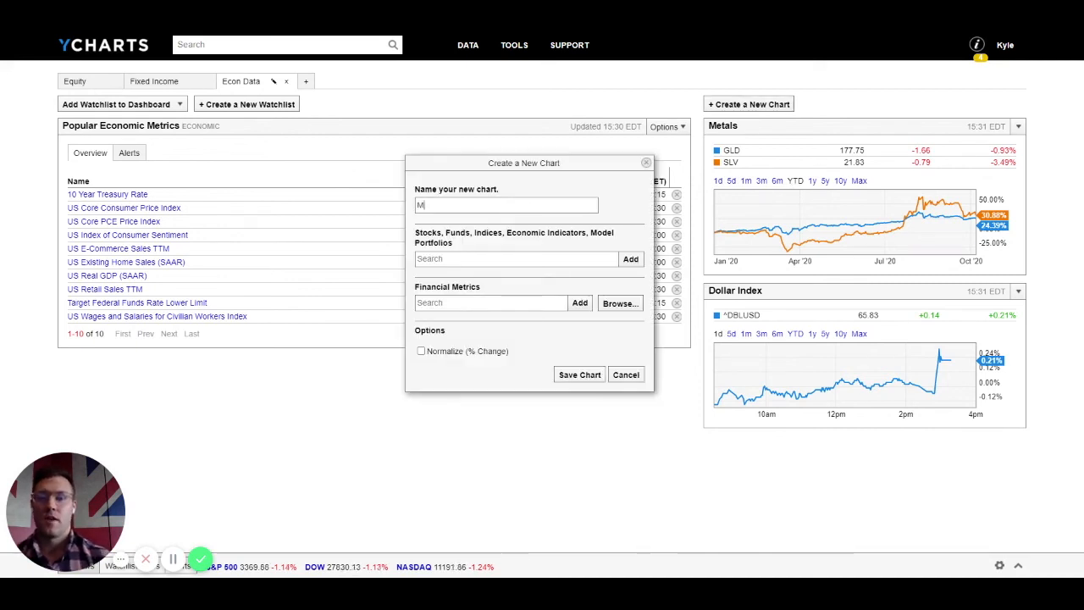
pyautogui.write('ortgage Rates')
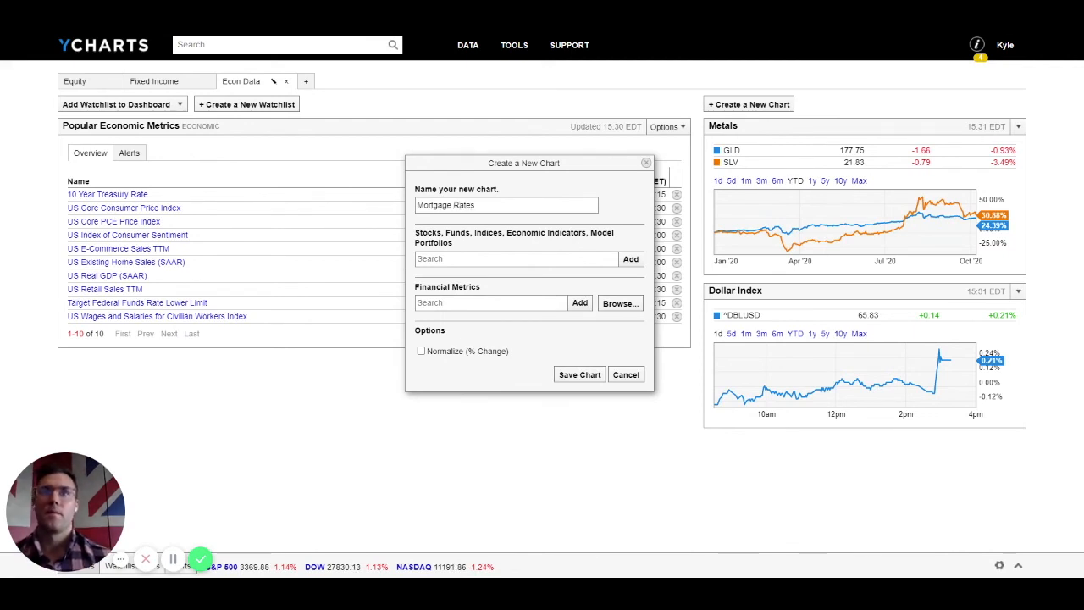
pyautogui.press('Tab')
pyautogui.write('mort')
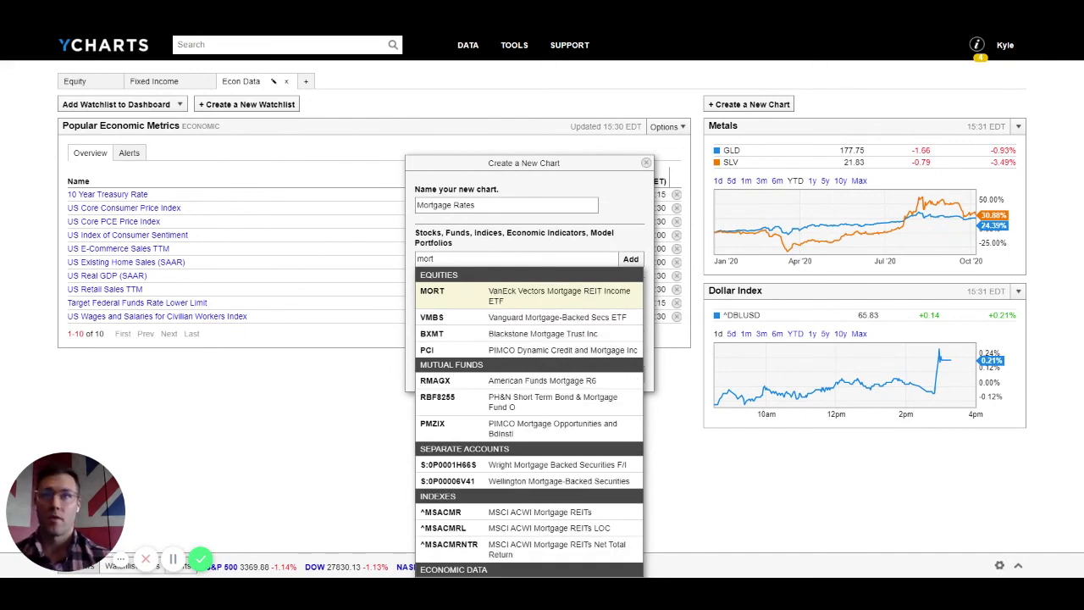
pyautogui.write('g 30')
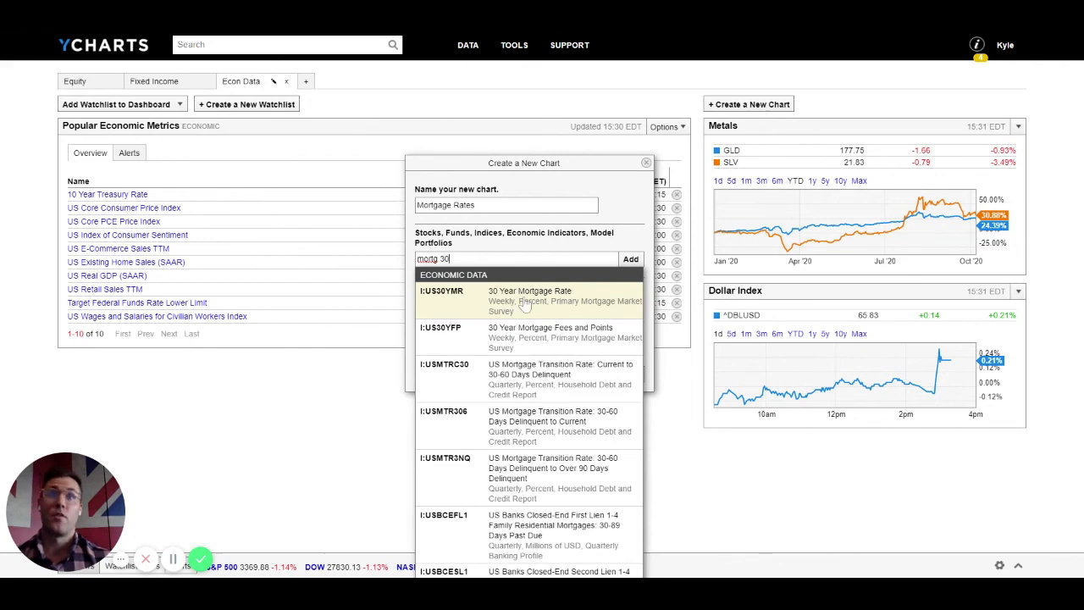
pyautogui.click(524, 305)
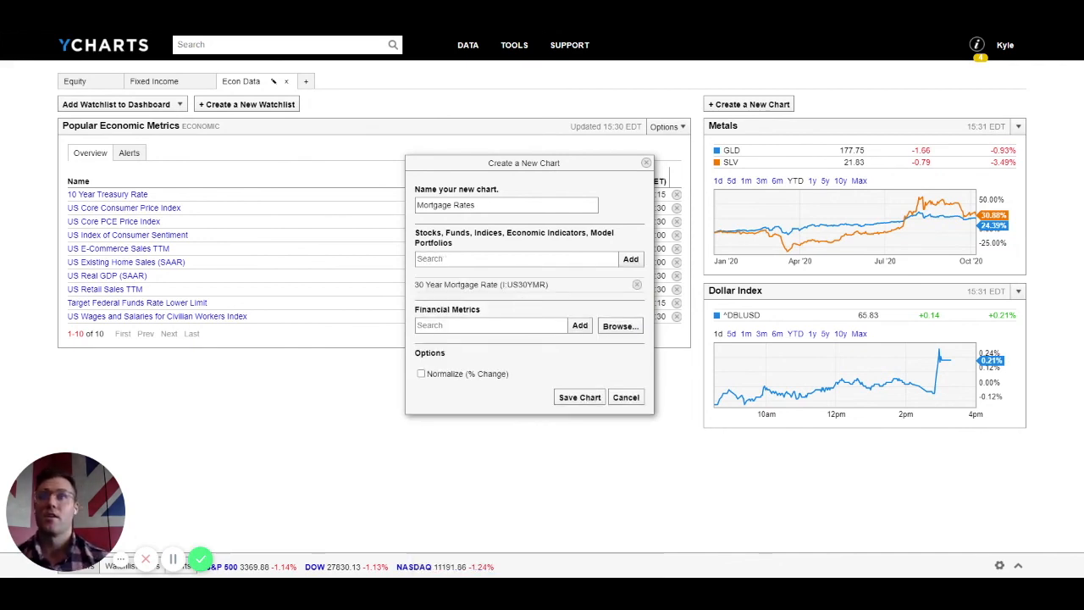
pyautogui.click(457, 325)
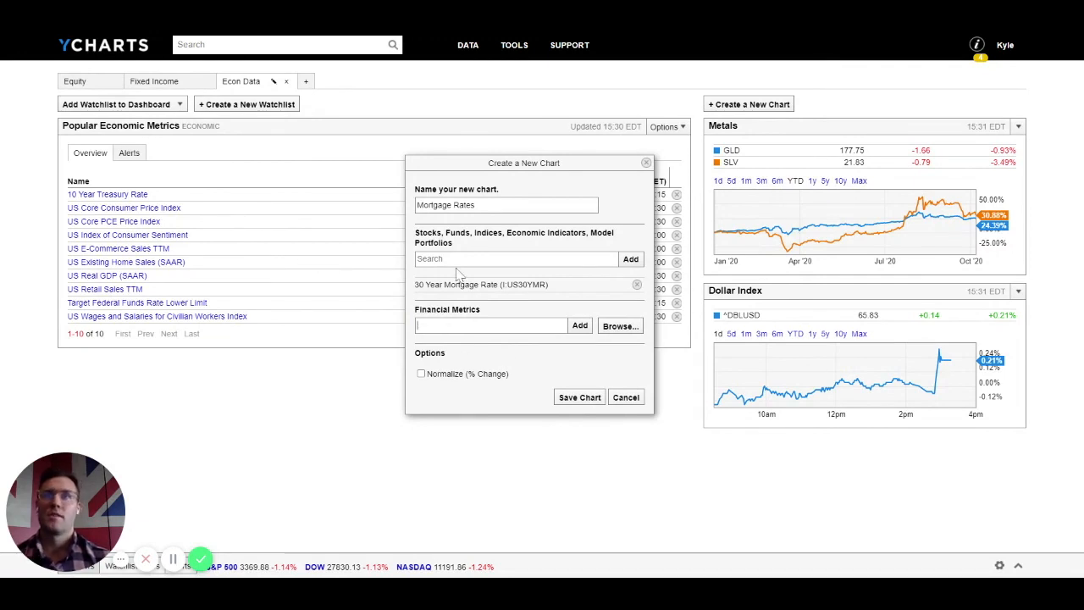
pyautogui.click(579, 397)
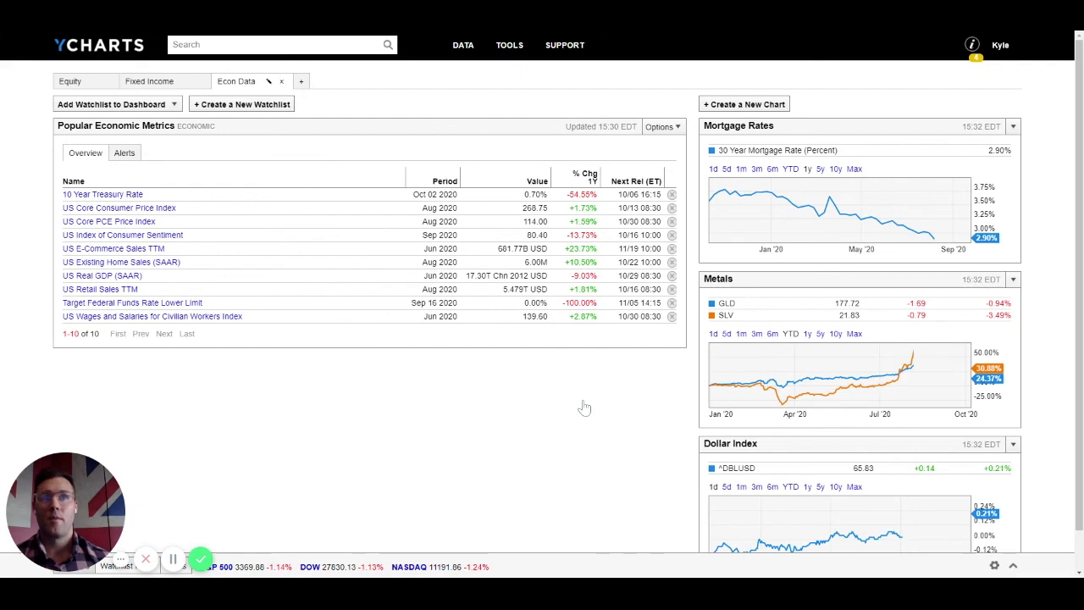